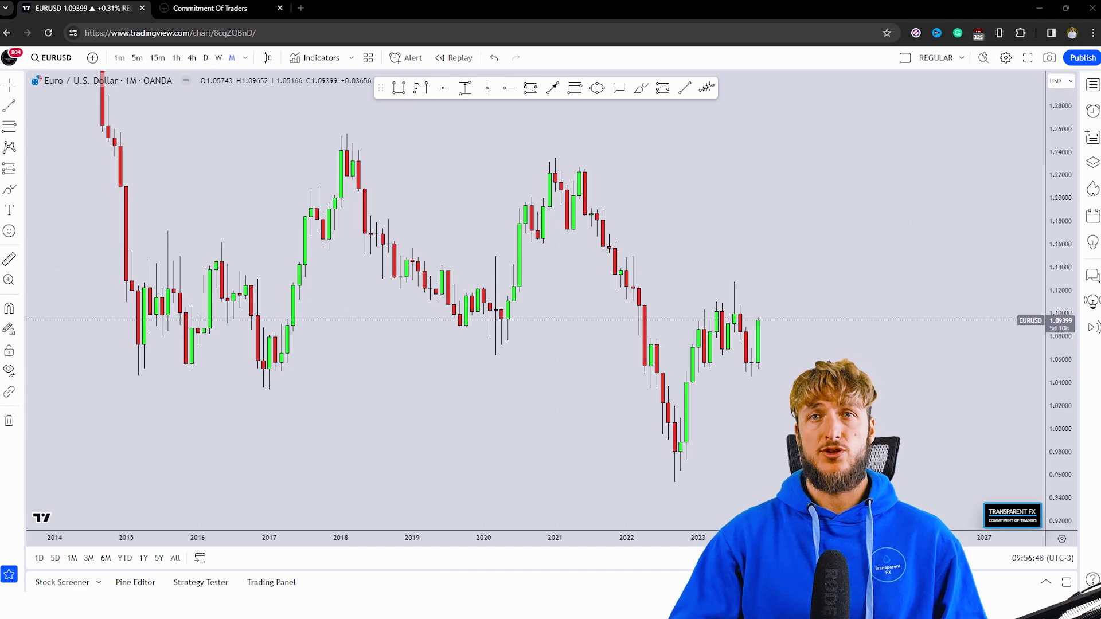
# - Draw a rectangle over the support zone between about 1.0495 and 1.0656, from March 2015 to beyond the latest candle
pyautogui.hotkey('ctrl', 'Tab')
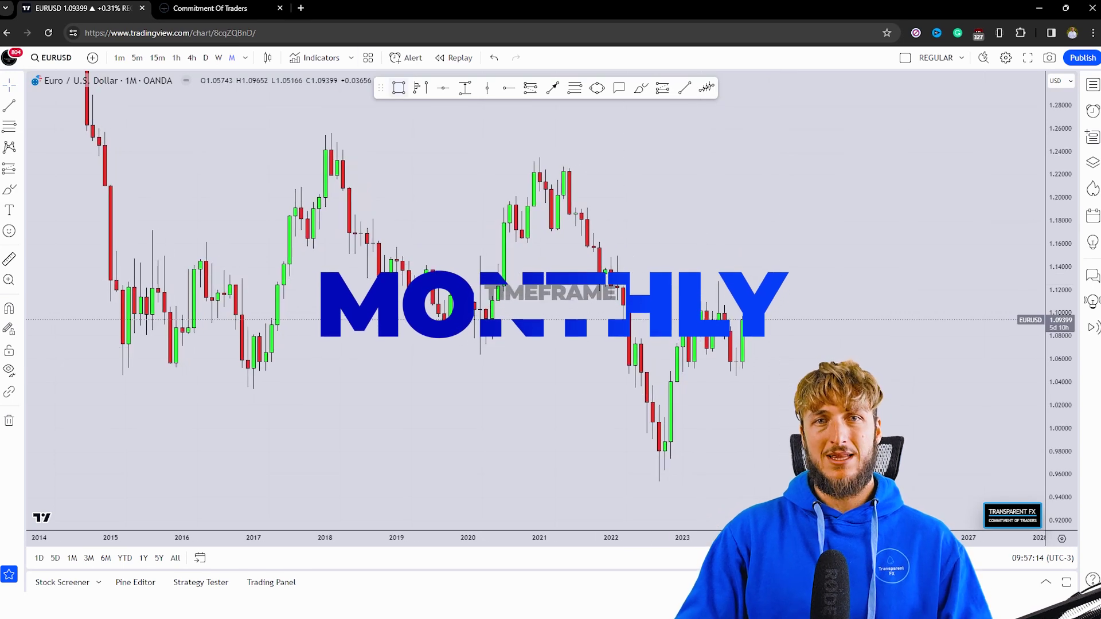
pyautogui.click(398, 88)
pyautogui.moveTo(122, 364); pyautogui.dragTo(879, 371)
pyautogui.click(880, 371)
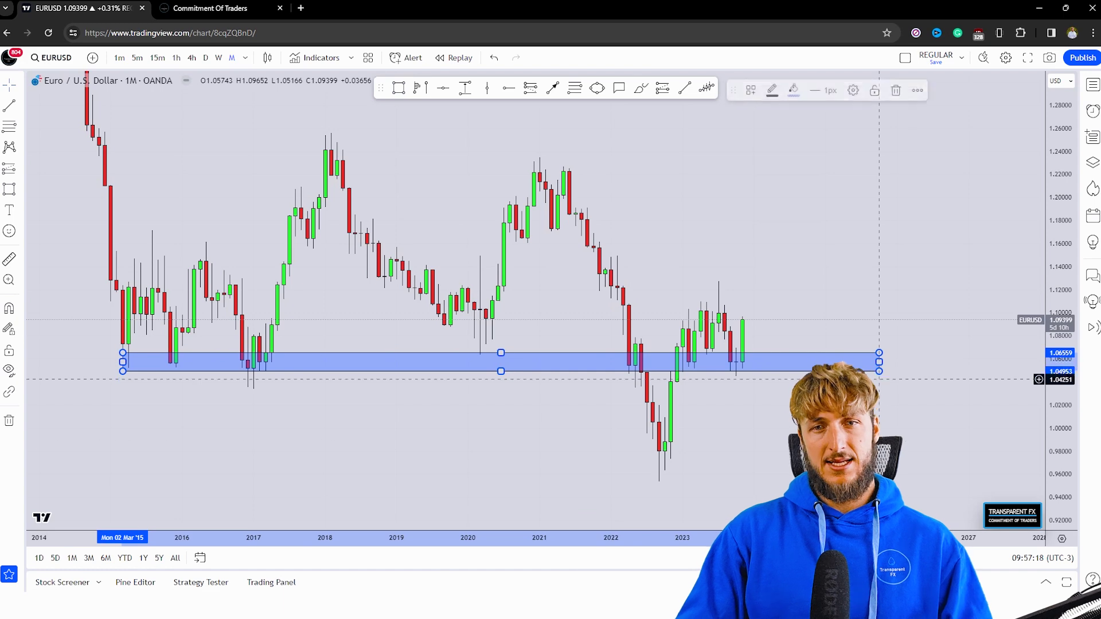
pyautogui.click(867, 443)
pyautogui.moveTo(861, 467); pyautogui.dragTo(855, 469)
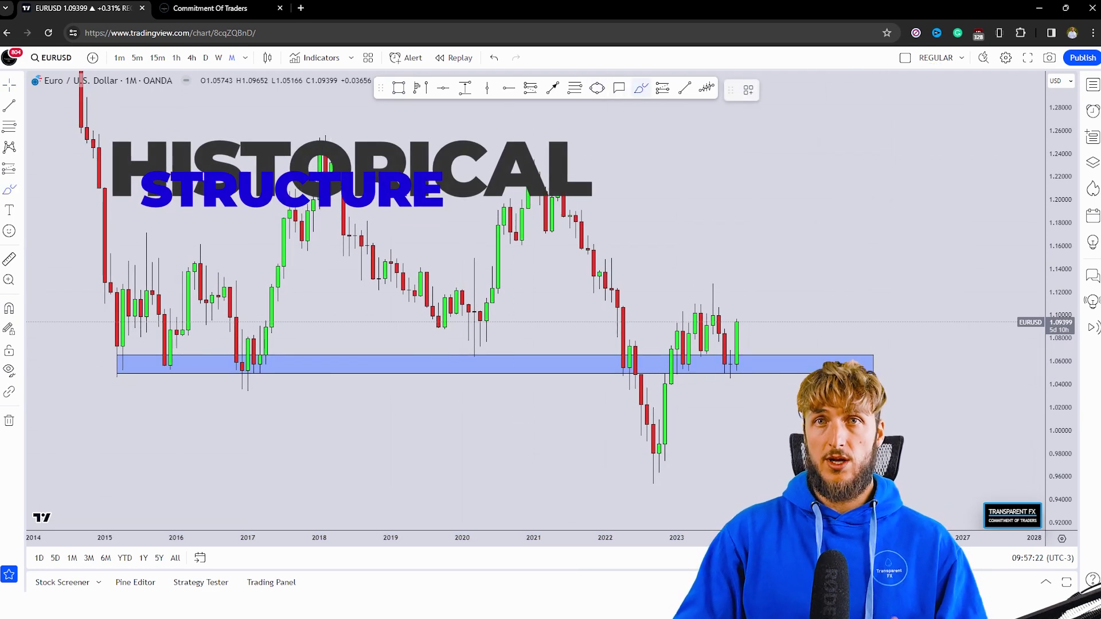
# - Use the Brush to circle the support zone's touches, trace the four rebounds from 2015 to 2020, and sketch a bullish path from the latest candle
pyautogui.moveTo(122, 365); pyautogui.dragTo(152, 271)
pyautogui.moveTo(175, 356)
pyautogui.mouseDown()
pyautogui.moveTo(157, 370)
pyautogui.moveTo(183, 359)
pyautogui.moveTo(195, 267)
pyautogui.mouseUp()
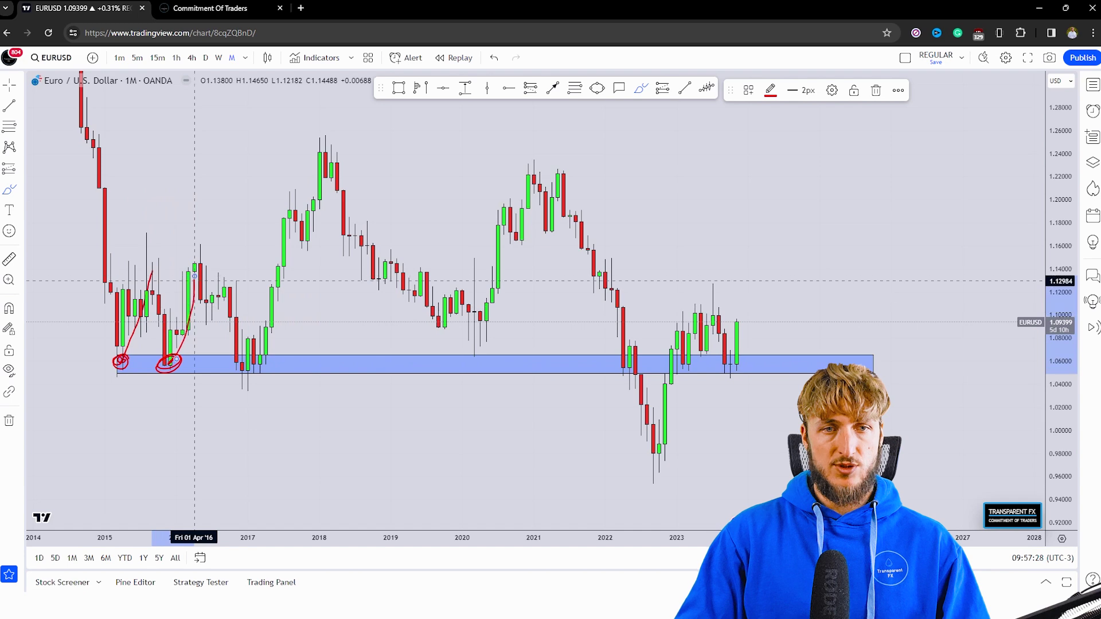
pyautogui.moveTo(261, 356)
pyautogui.mouseDown()
pyautogui.moveTo(252, 370)
pyautogui.moveTo(289, 254)
pyautogui.mouseUp()
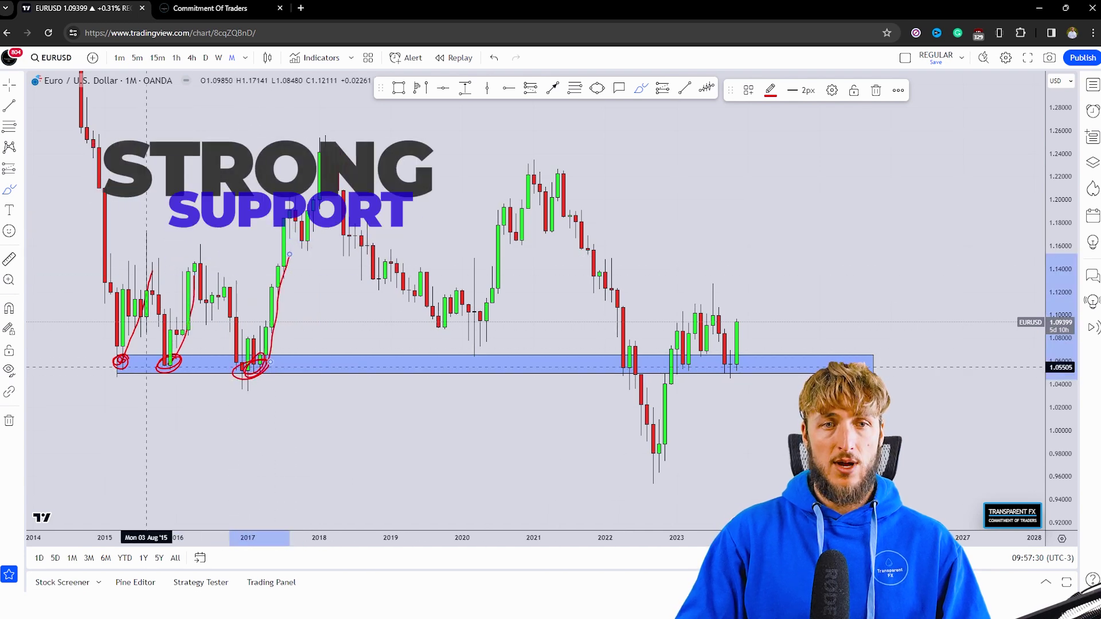
pyautogui.moveTo(469, 364)
pyautogui.mouseDown()
pyautogui.moveTo(459, 366)
pyautogui.moveTo(485, 351)
pyautogui.moveTo(511, 219)
pyautogui.mouseUp()
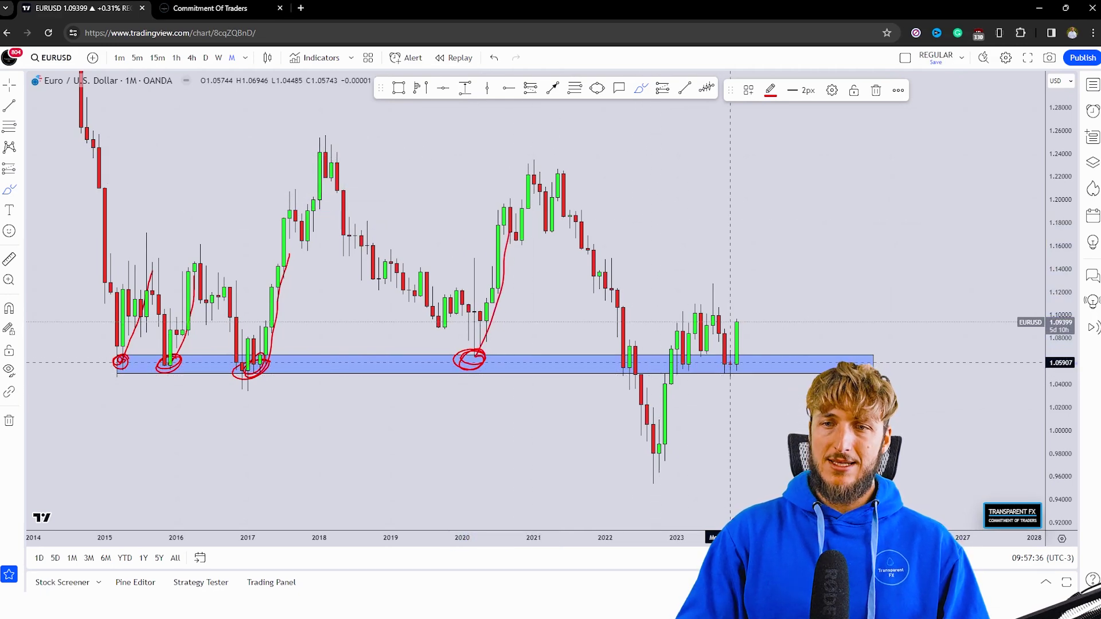
pyautogui.moveTo(725, 363); pyautogui.dragTo(730, 374)
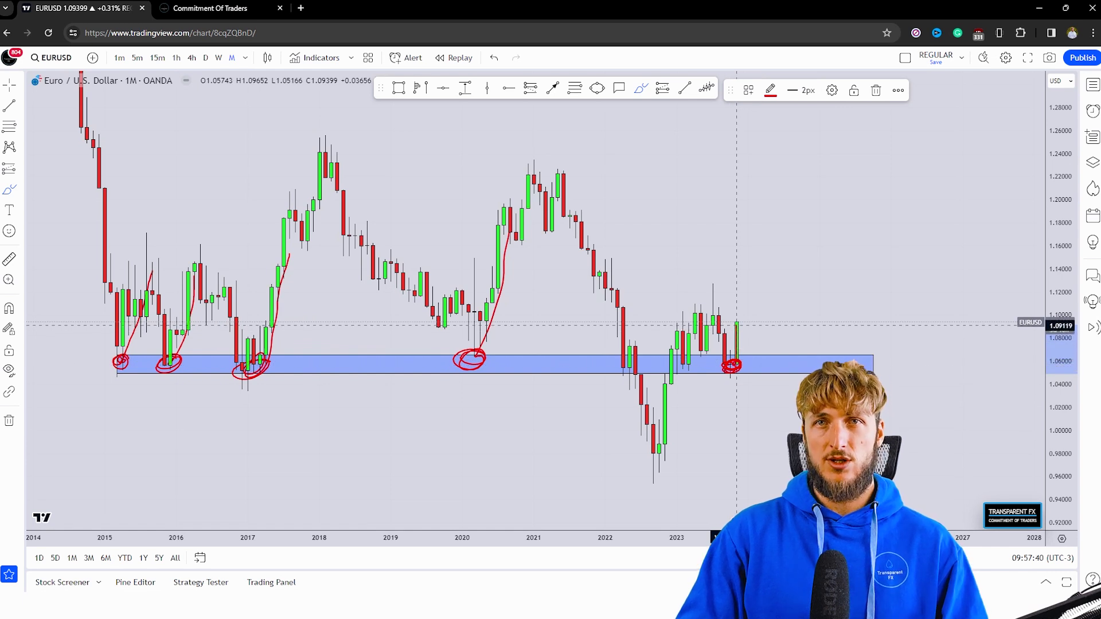
pyautogui.moveTo(742, 324); pyautogui.dragTo(790, 184)
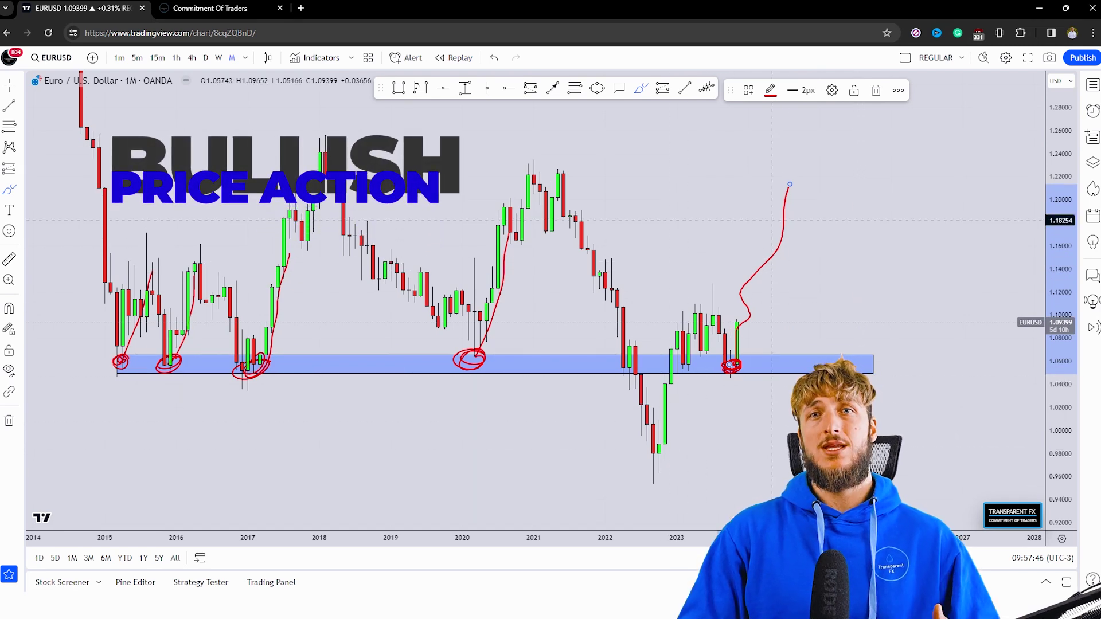
# - Undo all brush marks and the support rectangle on the monthly chart
pyautogui.hotkey('ctrl', 'z')
pyautogui.hotkey('ctrl', 'z')
pyautogui.hotkey('ctrl', 'z')
pyautogui.hotkey('ctrl', 'z')
pyautogui.hotkey('ctrl', 'z')
pyautogui.hotkey('ctrl', 'z')
pyautogui.hotkey('ctrl', 'z')
pyautogui.hotkey('ctrl', 'z')
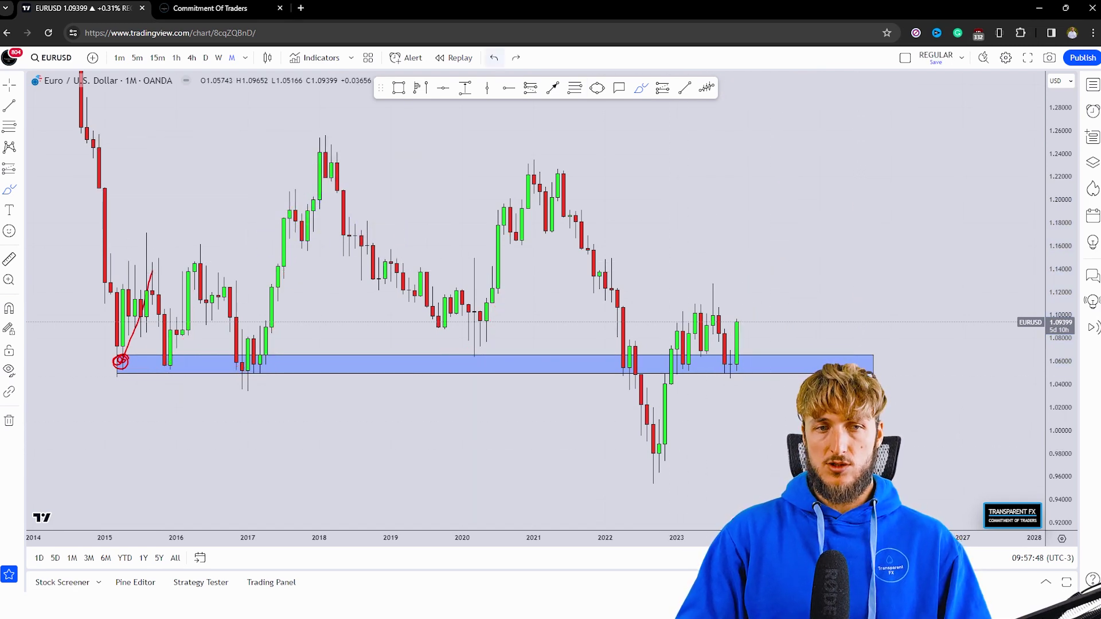
pyautogui.hotkey('ctrl', 'z')
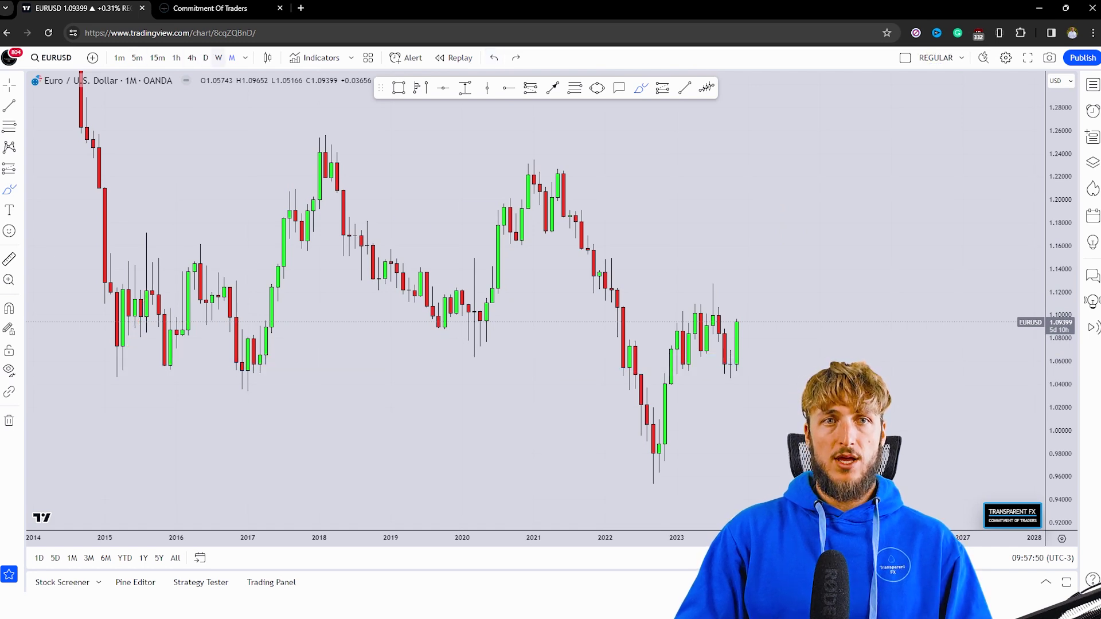
# - Switch the EURUSD chart to the weekly timeframe with the 2023 candles in view
pyautogui.click(219, 57)
pyautogui.press('Escape')
pyautogui.moveTo(602, 499); pyautogui.dragTo(548, 465)
pyautogui.click(518, 505)
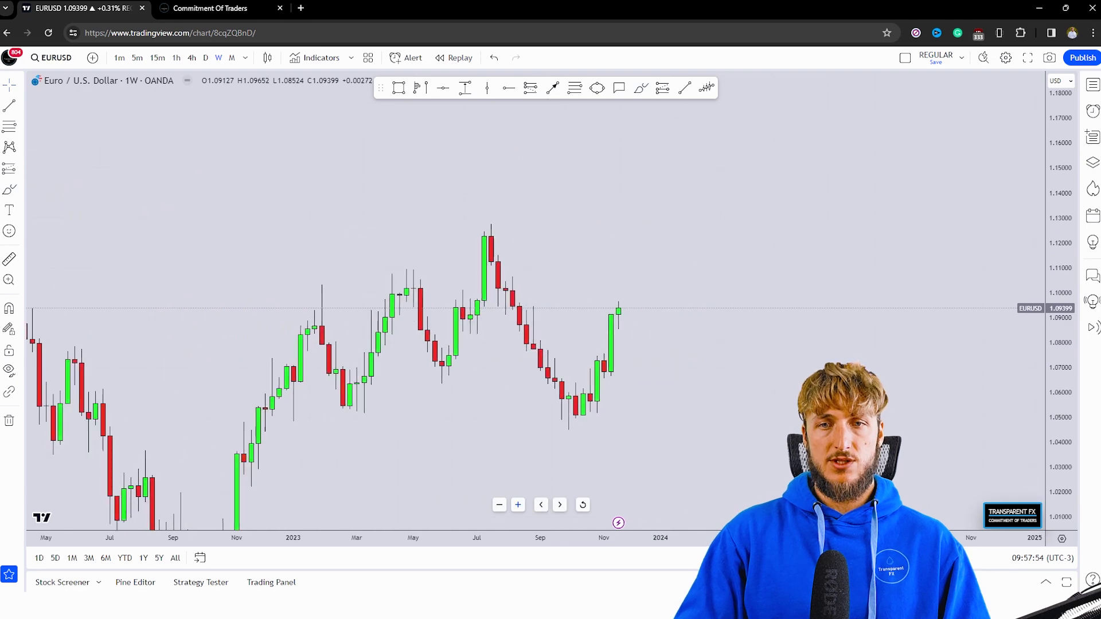
pyautogui.rightClick(674, 438)
pyautogui.click(630, 430)
# - Brush over the July to October 2023 decline, sketch example impulse-and-correction downtrends in the empty space after the latest candle, and remove the strokes
pyautogui.click(641, 87)
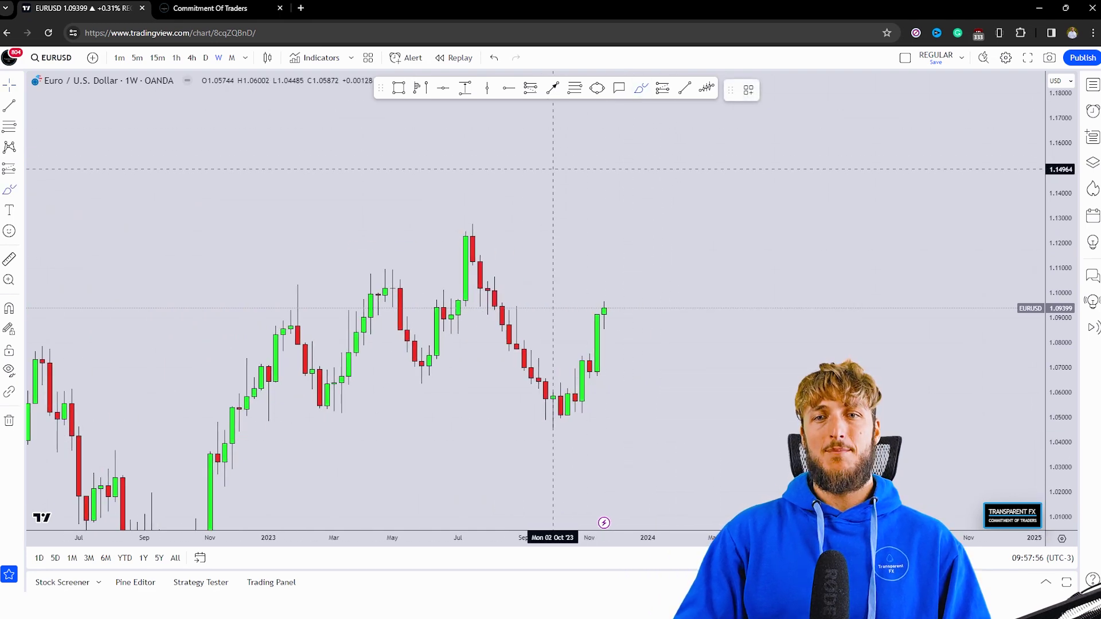
pyautogui.moveTo(475, 229); pyautogui.dragTo(554, 412)
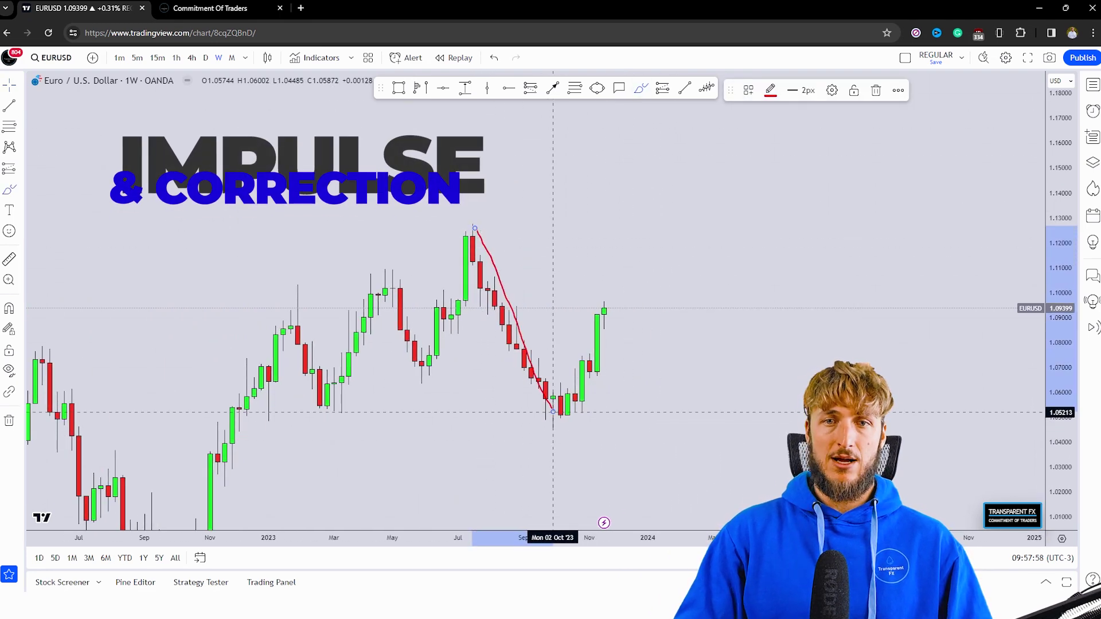
pyautogui.moveTo(694, 221)
pyautogui.mouseDown()
pyautogui.moveTo(750, 417)
pyautogui.moveTo(764, 331)
pyautogui.moveTo(795, 485)
pyautogui.mouseUp()
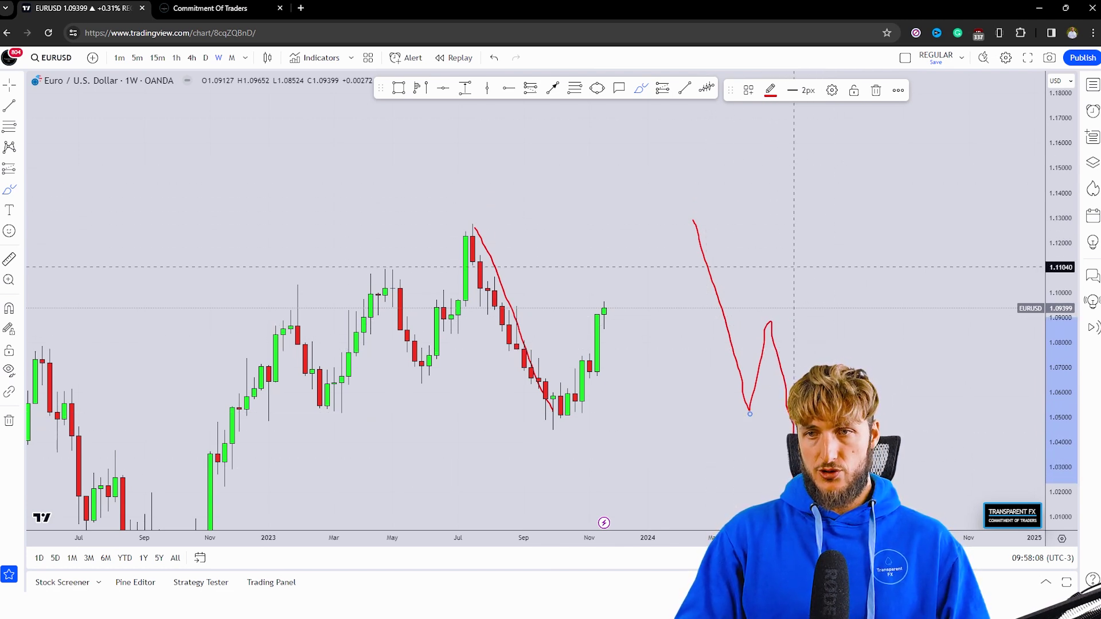
pyautogui.click(876, 90)
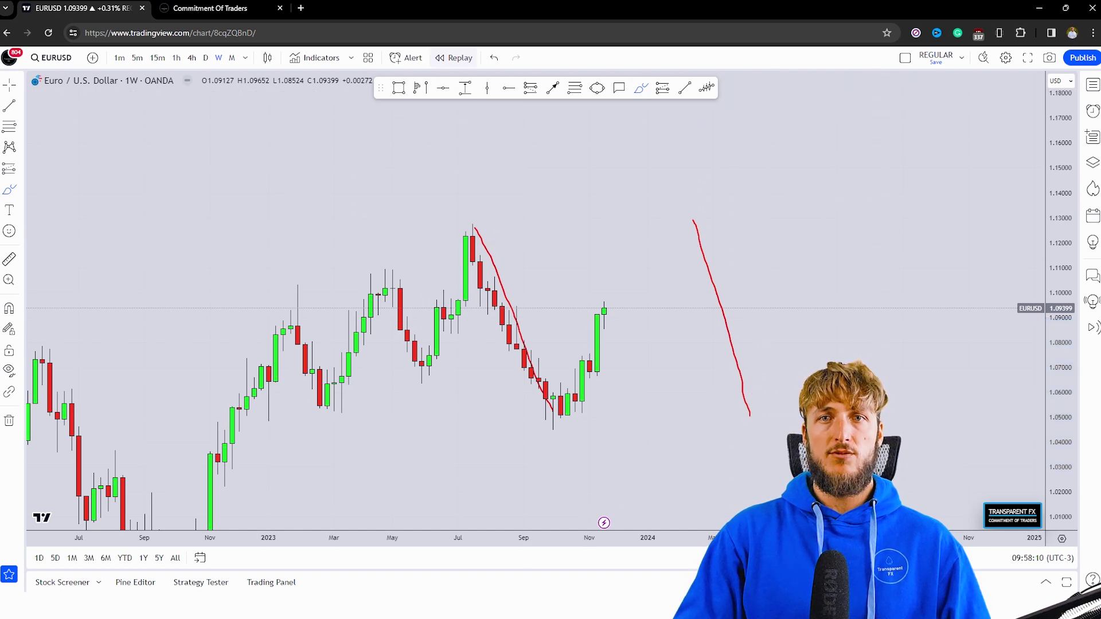
pyautogui.click(493, 57)
pyautogui.click(494, 57)
pyautogui.click(494, 58)
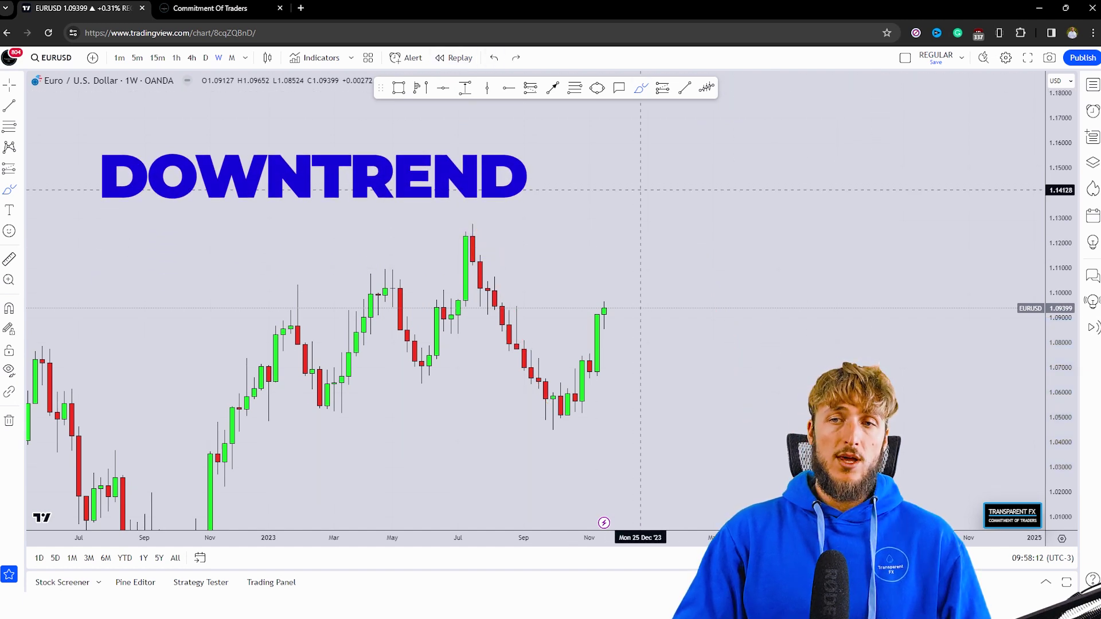
pyautogui.moveTo(678, 179)
pyautogui.mouseDown()
pyautogui.moveTo(705, 278)
pyautogui.moveTo(778, 299)
pyautogui.moveTo(809, 419)
pyautogui.mouseUp()
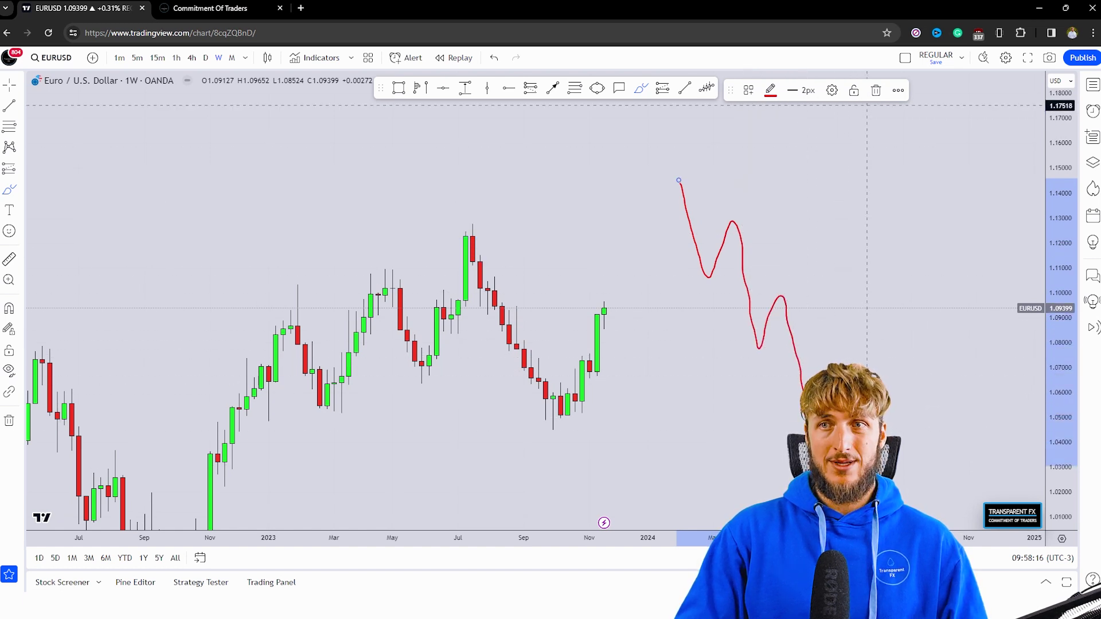
pyautogui.click(876, 90)
# - Trace the July 2023 decline, the October accumulation and the November rally with the Brush, and delete the strokes
pyautogui.moveTo(469, 225)
pyautogui.mouseDown()
pyautogui.moveTo(509, 294)
pyautogui.moveTo(545, 427)
pyautogui.mouseUp()
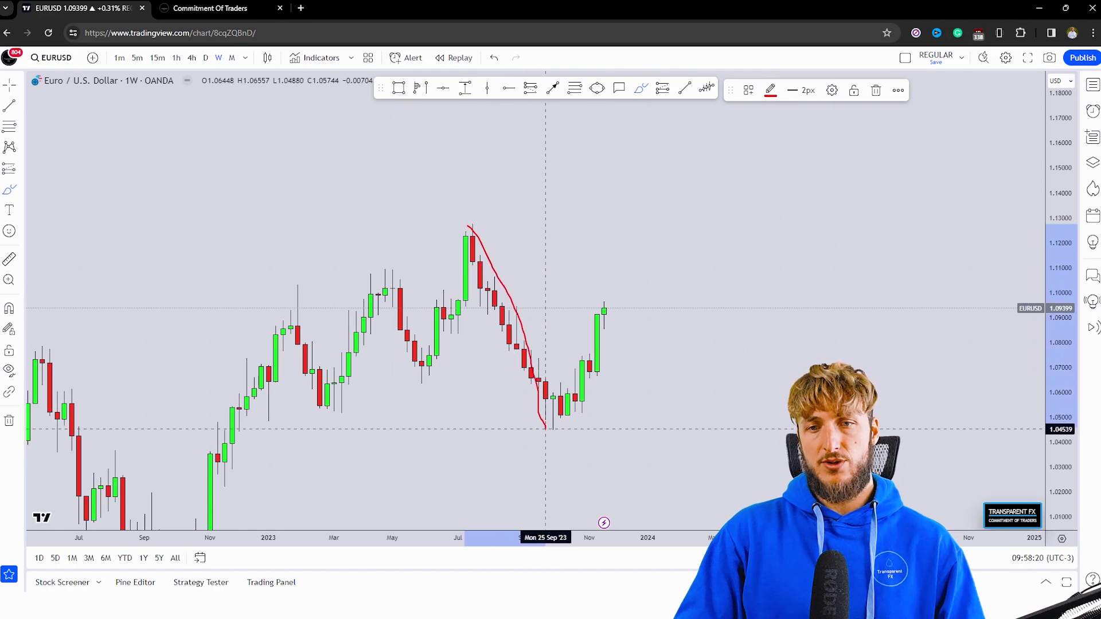
pyautogui.moveTo(545, 384)
pyautogui.mouseDown()
pyautogui.moveTo(554, 431)
pyautogui.moveTo(574, 387)
pyautogui.moveTo(582, 420)
pyautogui.moveTo(603, 310)
pyautogui.mouseUp()
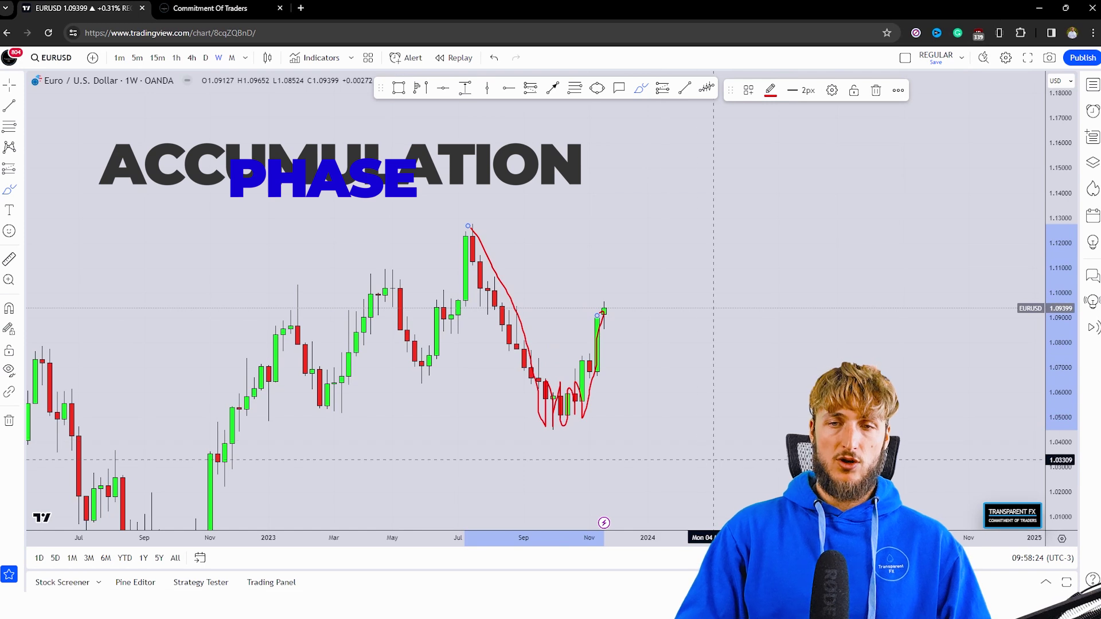
pyautogui.click(876, 90)
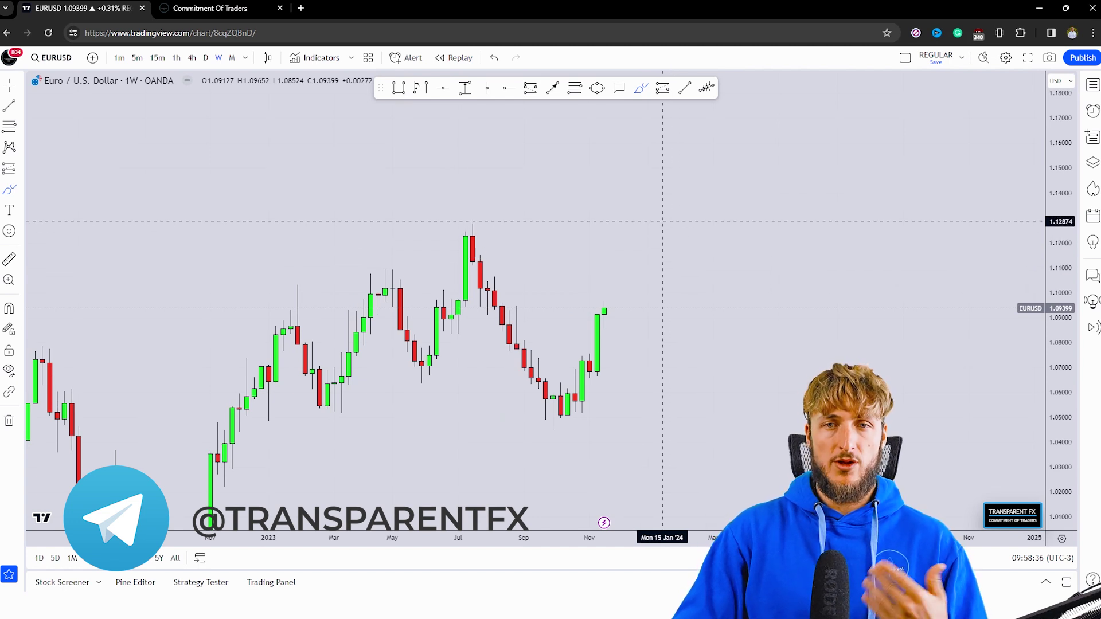
# - Sketch an example drop, accumulation and bullish breakout beside the candles, trace the same pattern on the July to November 2023 price, and undo the strokes
pyautogui.moveTo(677, 215); pyautogui.dragTo(691, 412)
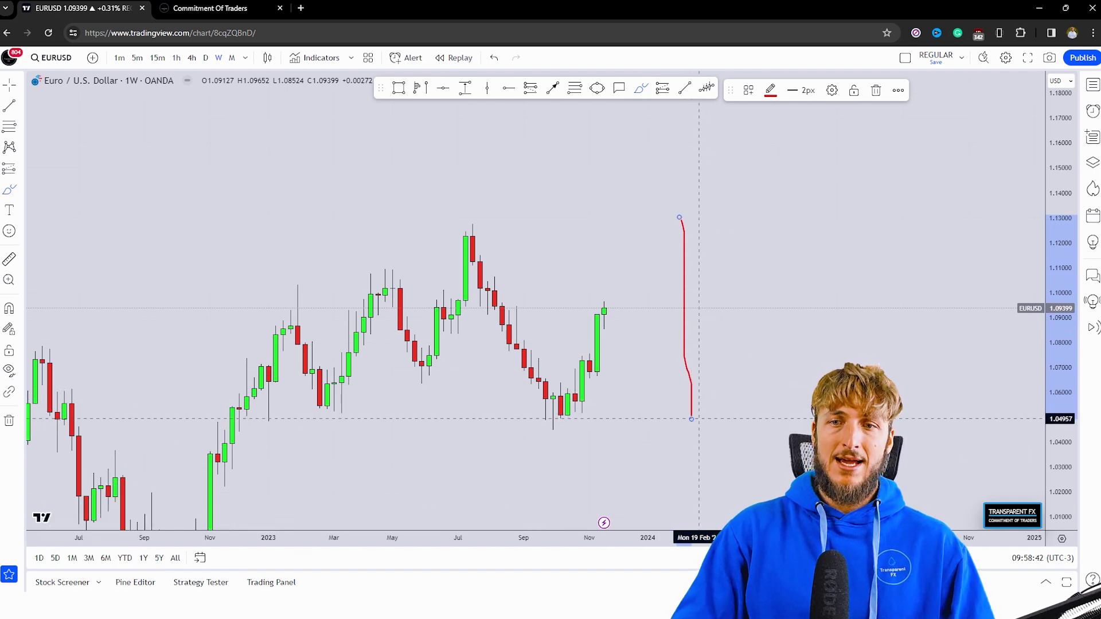
pyautogui.moveTo(699, 419); pyautogui.dragTo(699, 386)
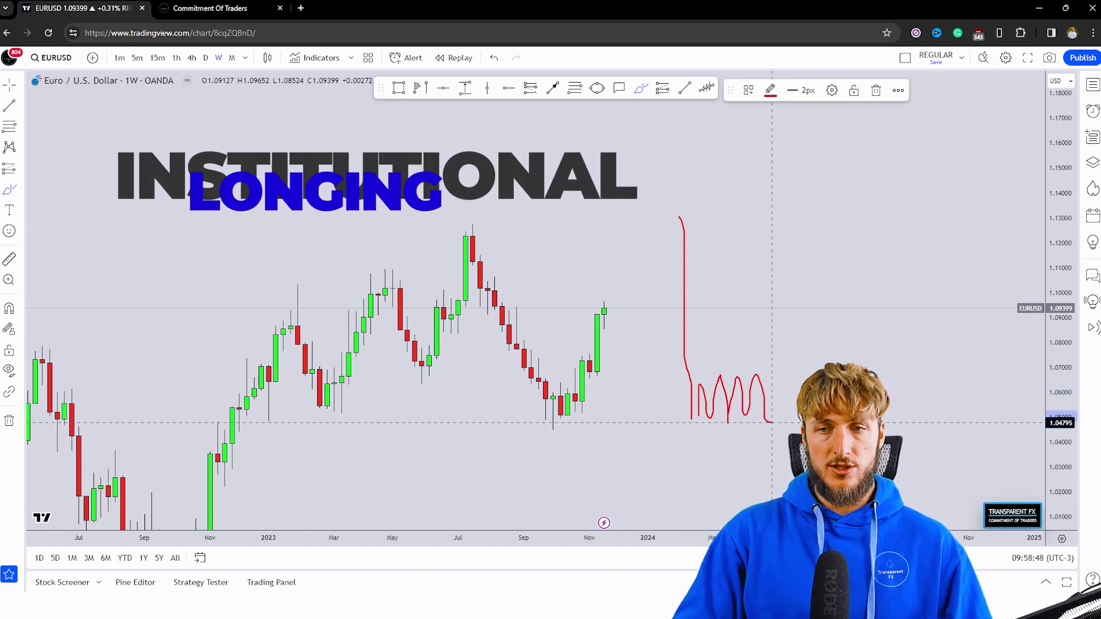
pyautogui.moveTo(772, 423)
pyautogui.mouseDown()
pyautogui.moveTo(783, 419)
pyautogui.moveTo(815, 245)
pyautogui.mouseUp()
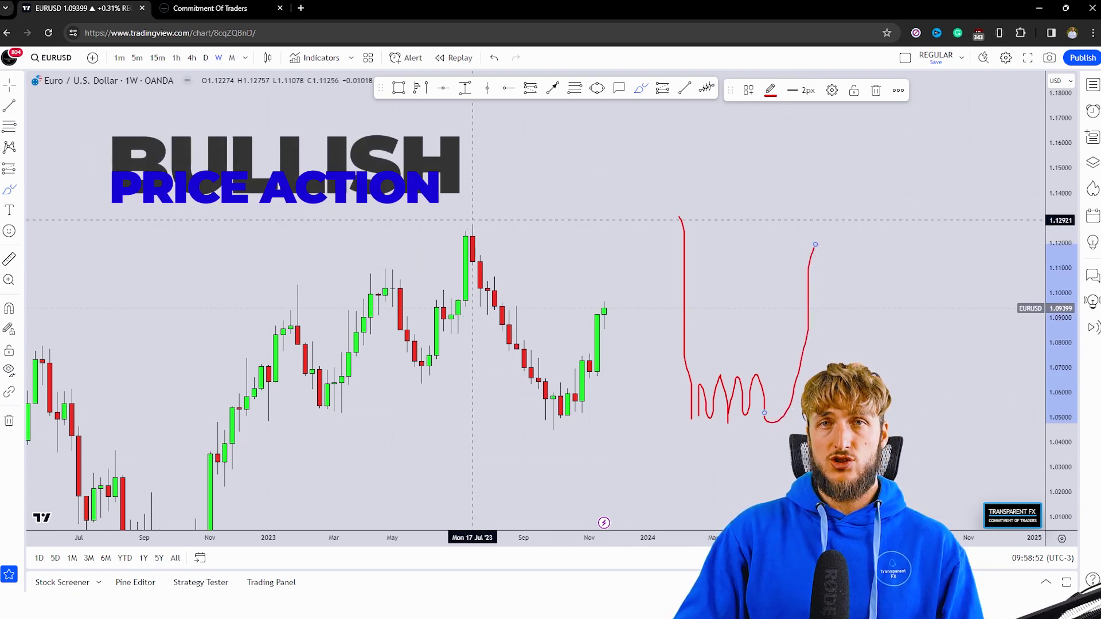
pyautogui.moveTo(475, 229)
pyautogui.mouseDown()
pyautogui.moveTo(545, 396)
pyautogui.moveTo(576, 416)
pyautogui.moveTo(597, 302)
pyautogui.mouseUp()
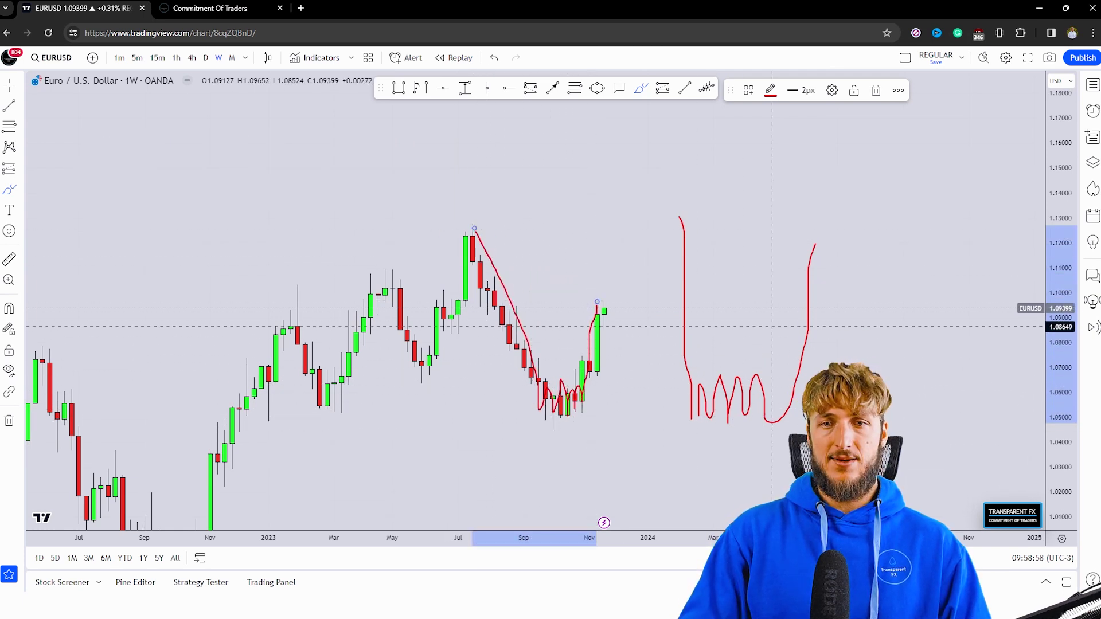
pyautogui.click(494, 57)
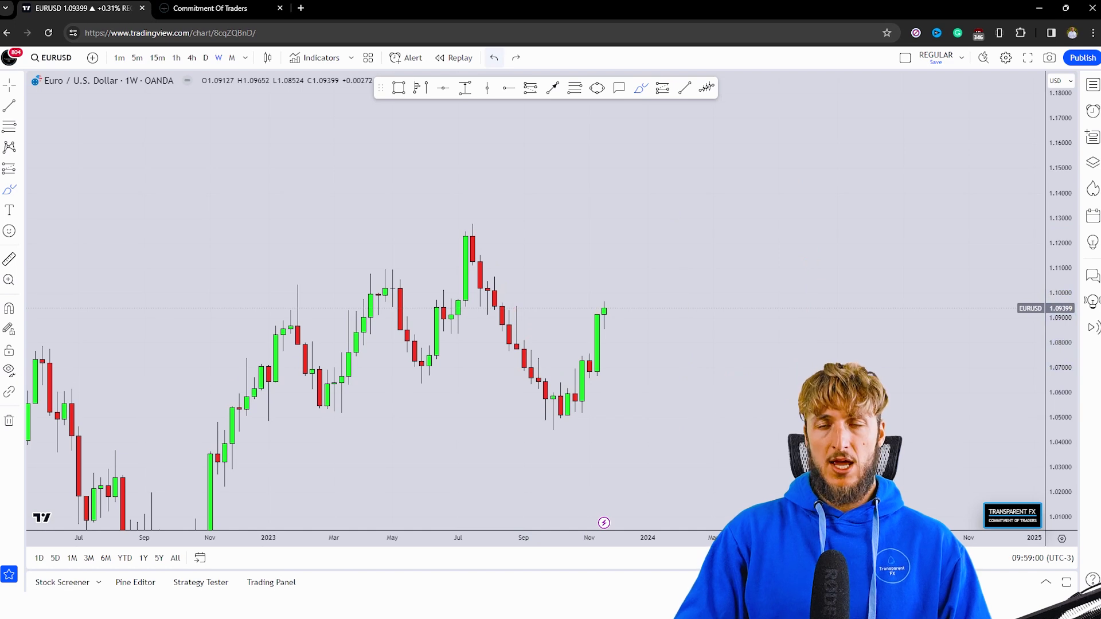
# - Review the EURO FX positions table on the Commitment Of Traders page and return to the EURUSD chart
pyautogui.click(210, 8)
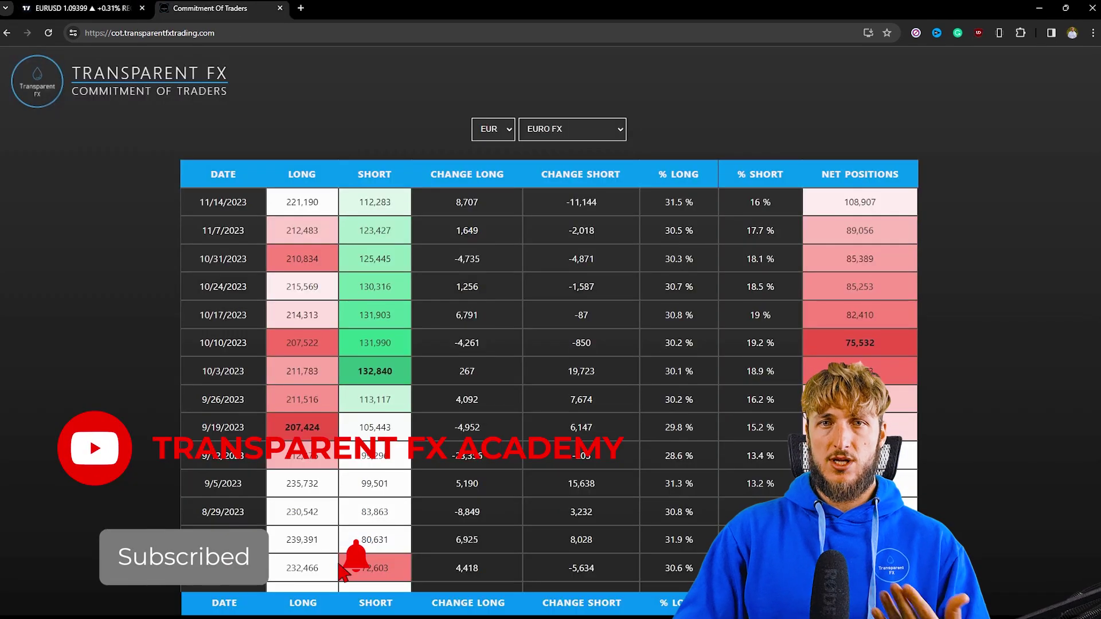
pyautogui.hotkey('ctrl', 'Tab')
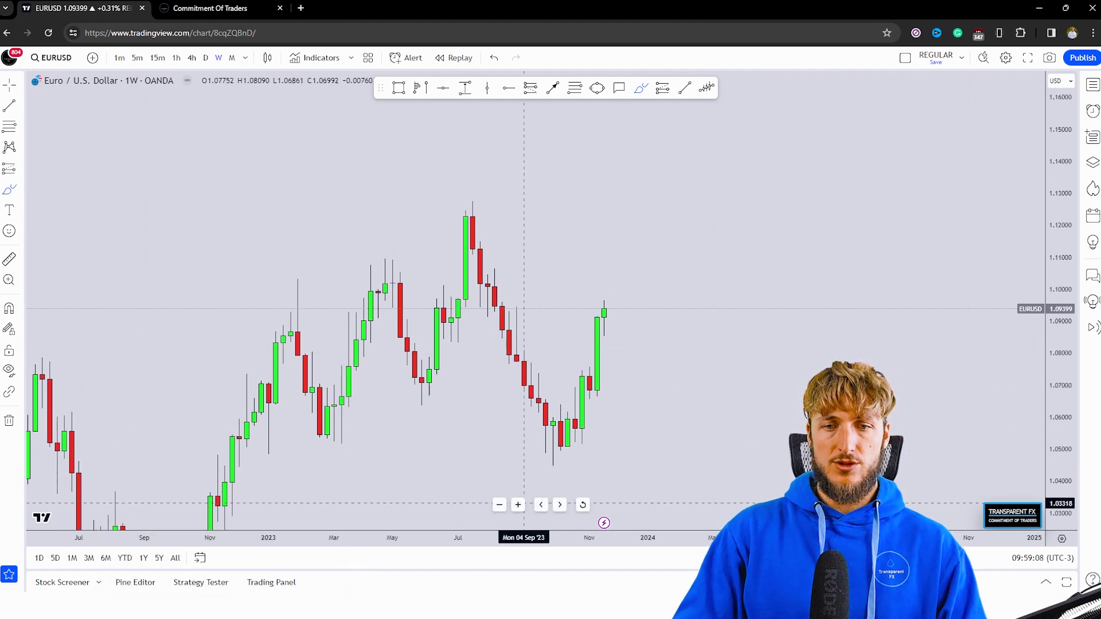
# - Trace the decline from the July 2023 high and the October accumulation with the Brush on the enlarged weekly chart, and undo the strokes
pyautogui.click(524, 503)
pyautogui.scroll(1, 525, 502)
pyautogui.click(518, 505)
pyautogui.press('Escape')
pyautogui.moveTo(584, 382); pyautogui.dragTo(628, 350)
pyautogui.click(640, 88)
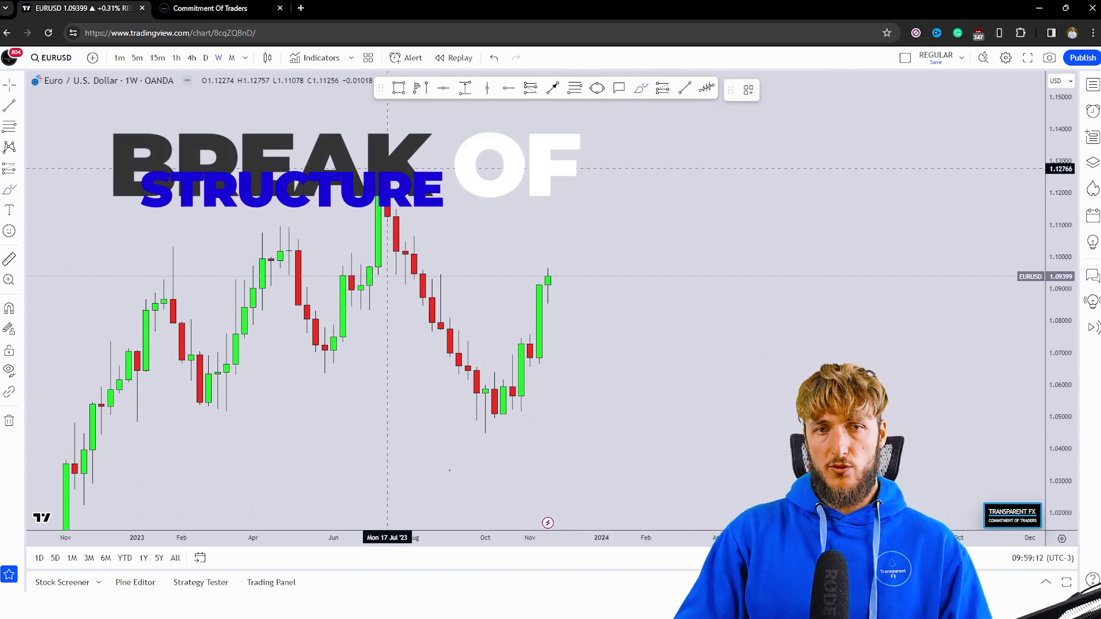
pyautogui.moveTo(388, 172)
pyautogui.mouseDown()
pyautogui.moveTo(485, 404)
pyautogui.moveTo(521, 373)
pyautogui.moveTo(521, 335)
pyautogui.mouseUp()
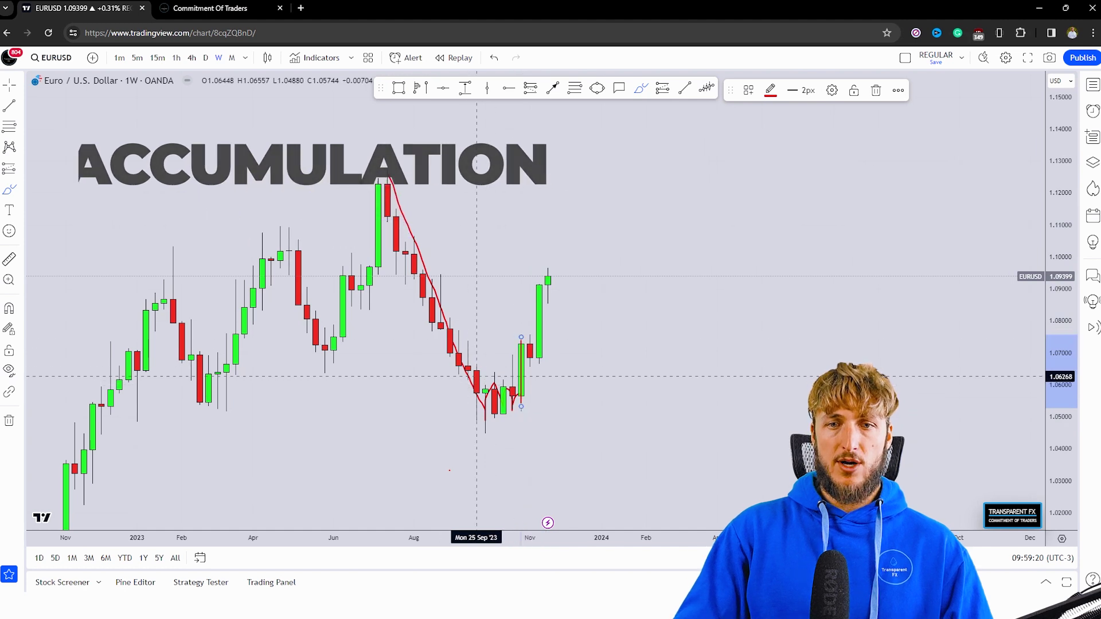
pyautogui.moveTo(479, 373); pyautogui.dragTo(557, 373)
pyautogui.hotkey('ctrl', 'z')
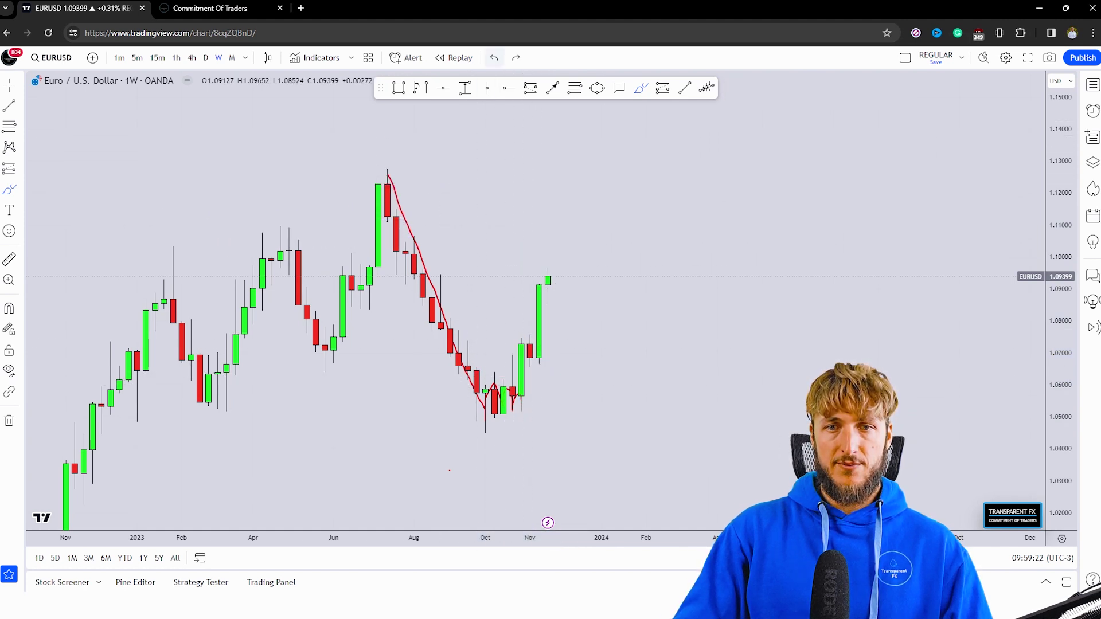
# - Draw a rectangle over the resistance zone between about 1.061 and 1.067, from early October to late December 2023
pyautogui.hotkey('alt', 'shift', 'r')
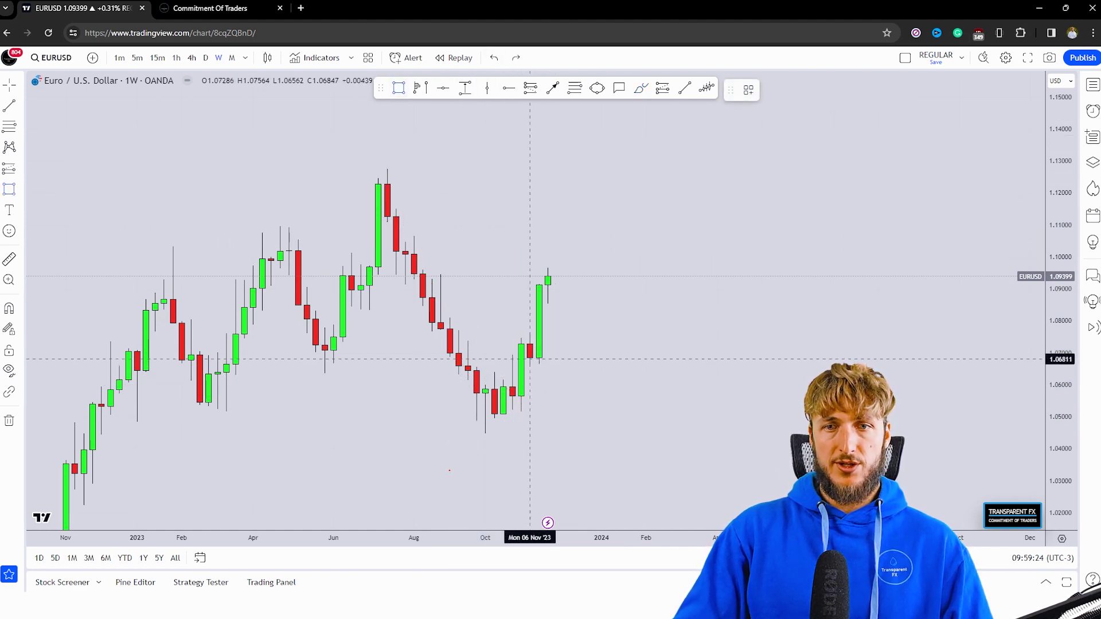
pyautogui.moveTo(486, 383); pyautogui.dragTo(592, 362)
pyautogui.click(663, 423)
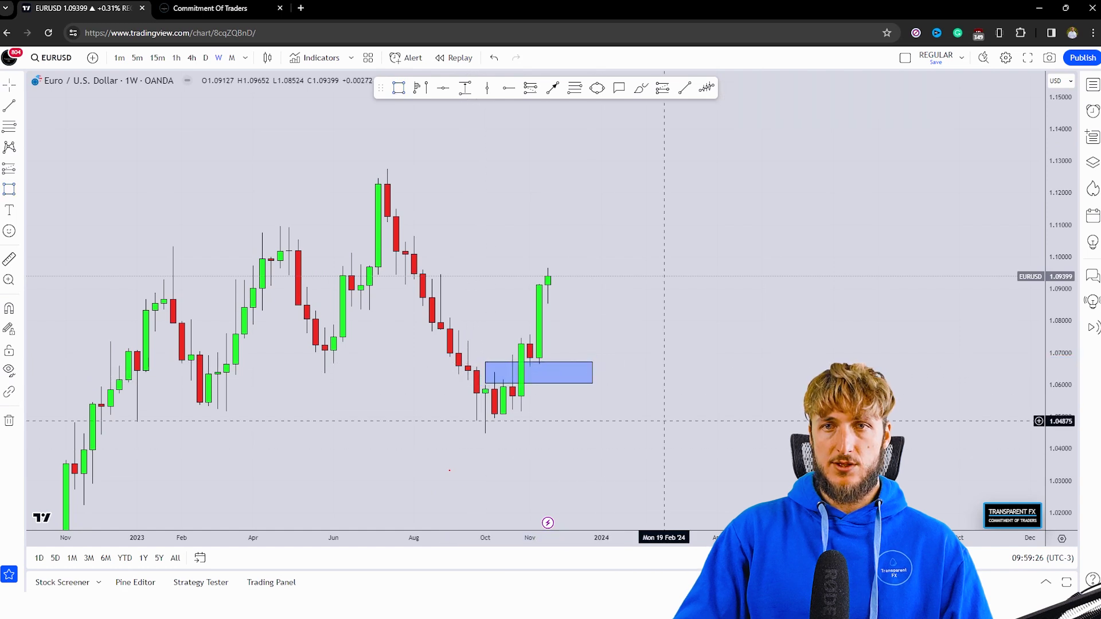
# - Circle the late-October wick inside the zone with the Brush, undo it, and circle the top of the 30 October breakout candle instead
pyautogui.click(641, 88)
pyautogui.moveTo(521, 372); pyautogui.dragTo(512, 405)
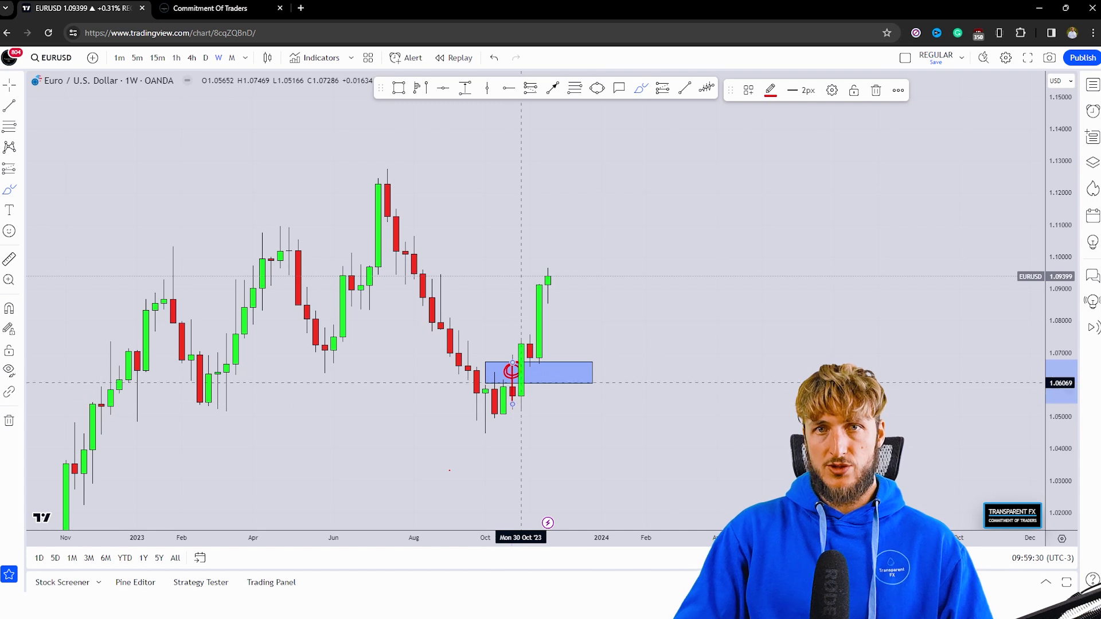
pyautogui.hotkey('ctrl', 'z')
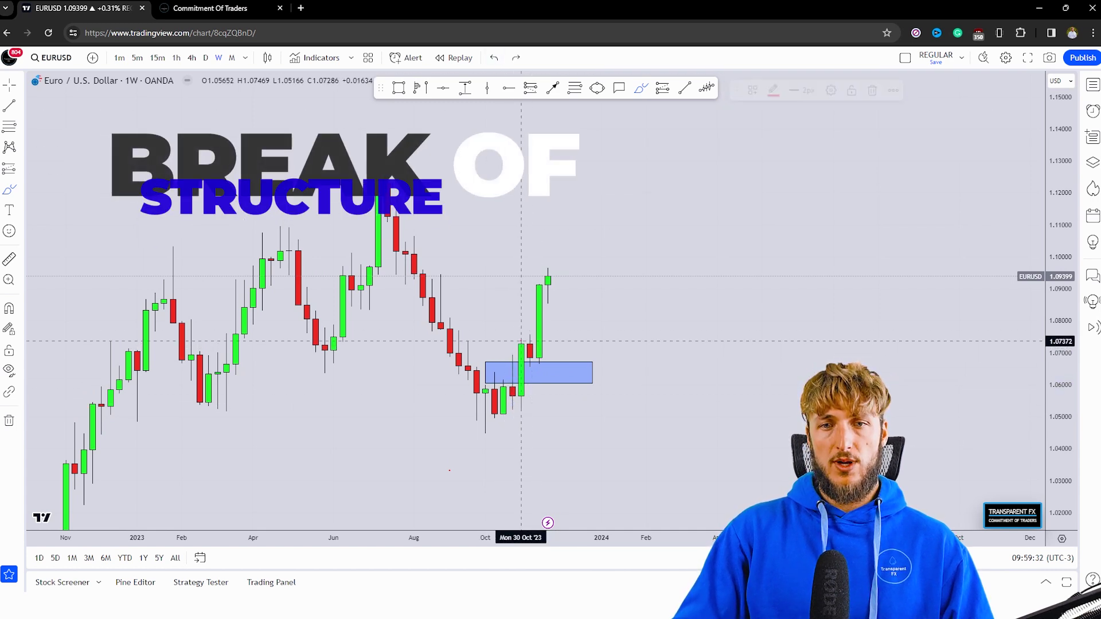
pyautogui.moveTo(522, 342); pyautogui.dragTo(513, 353)
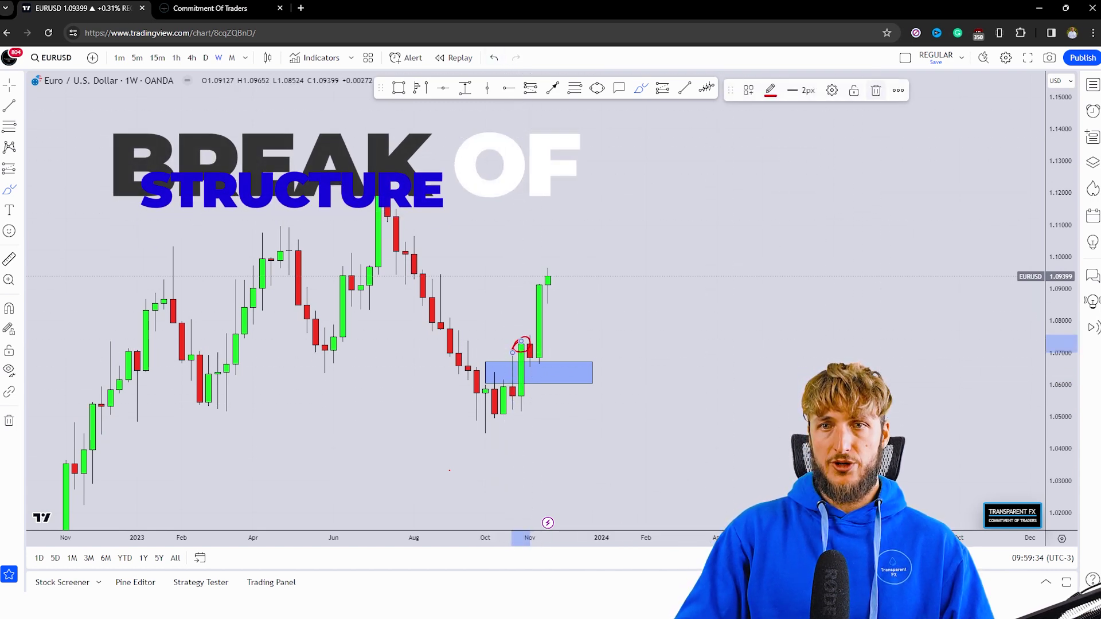
# - Delete the breakout circle, mark the November retest of the zone and its rise to the latest high with the Brush, and undo that marking
pyautogui.click(876, 90)
pyautogui.moveTo(545, 363); pyautogui.dragTo(548, 311)
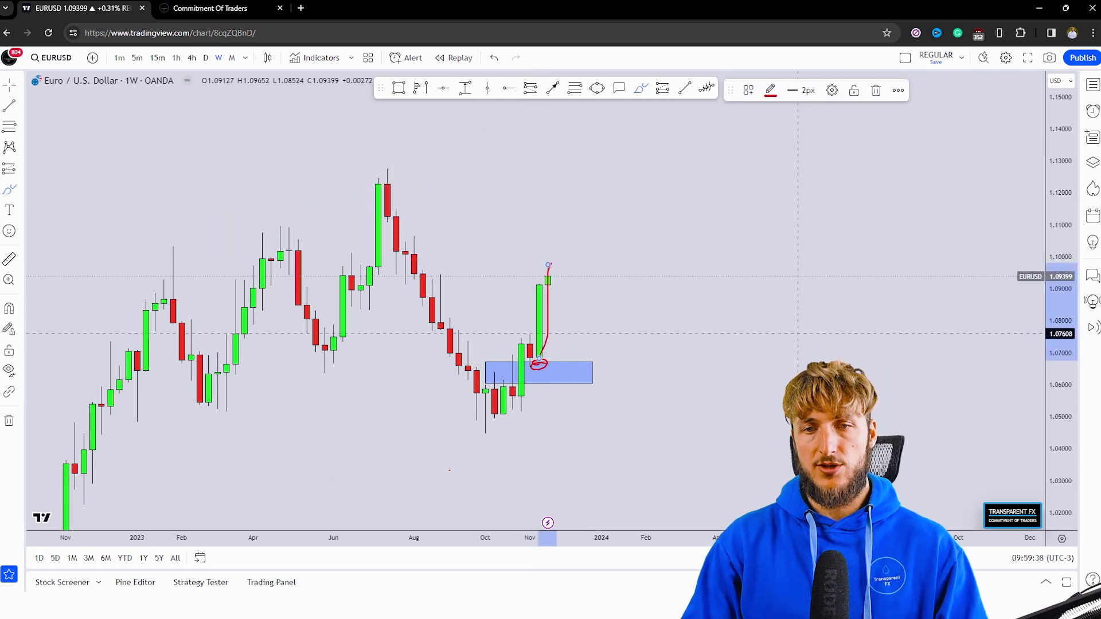
pyautogui.hotkey('ctrl', 'z')
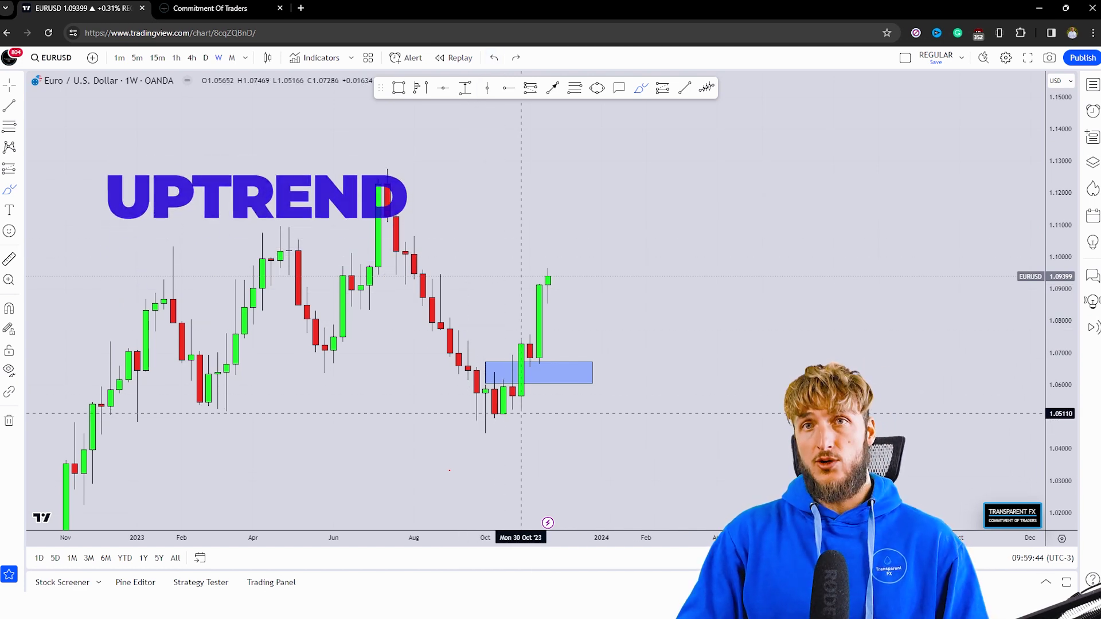
# - Brush a rising zigzag projection from the late-October low to about 1.129, and undo both it and the zone rectangle
pyautogui.moveTo(521, 413)
pyautogui.mouseDown()
pyautogui.moveTo(521, 362)
pyautogui.moveTo(538, 359)
pyautogui.moveTo(548, 299)
pyautogui.moveTo(581, 315)
pyautogui.moveTo(584, 228)
pyautogui.moveTo(628, 214)
pyautogui.moveTo(691, 164)
pyautogui.mouseUp()
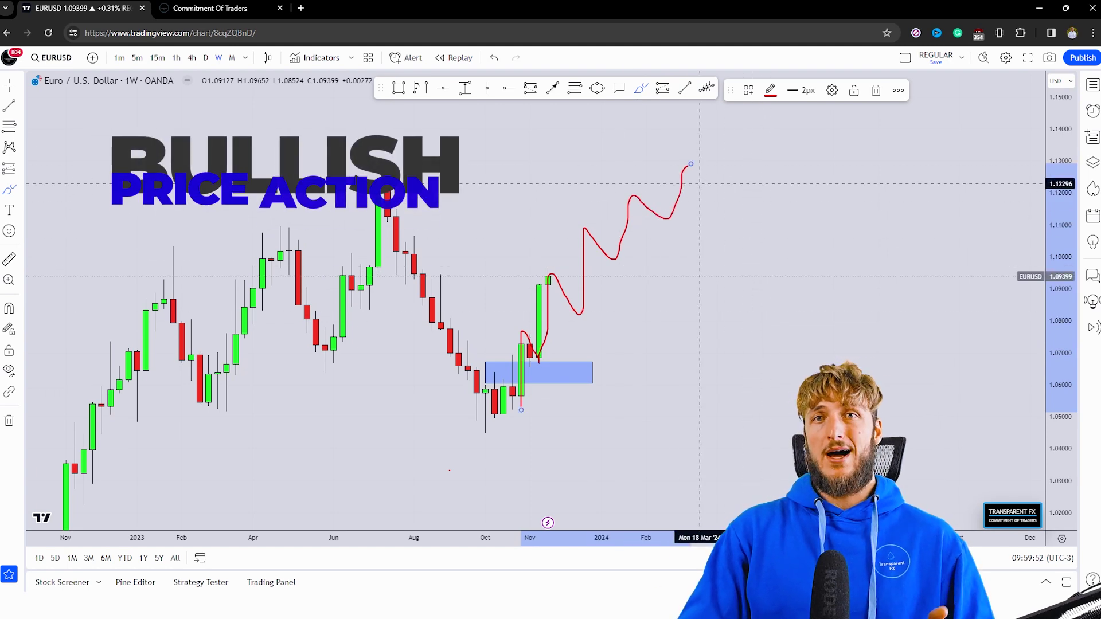
pyautogui.hotkey('ctrl', 'z')
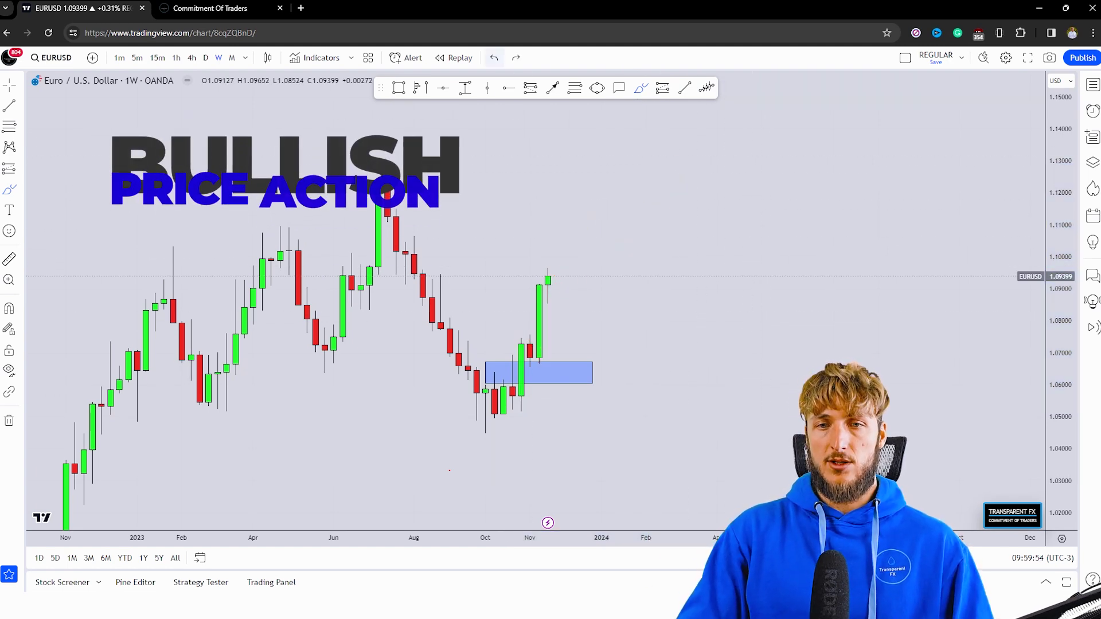
pyautogui.hotkey('ctrl', 'z')
pyautogui.hotkey('ctrl', 'z')
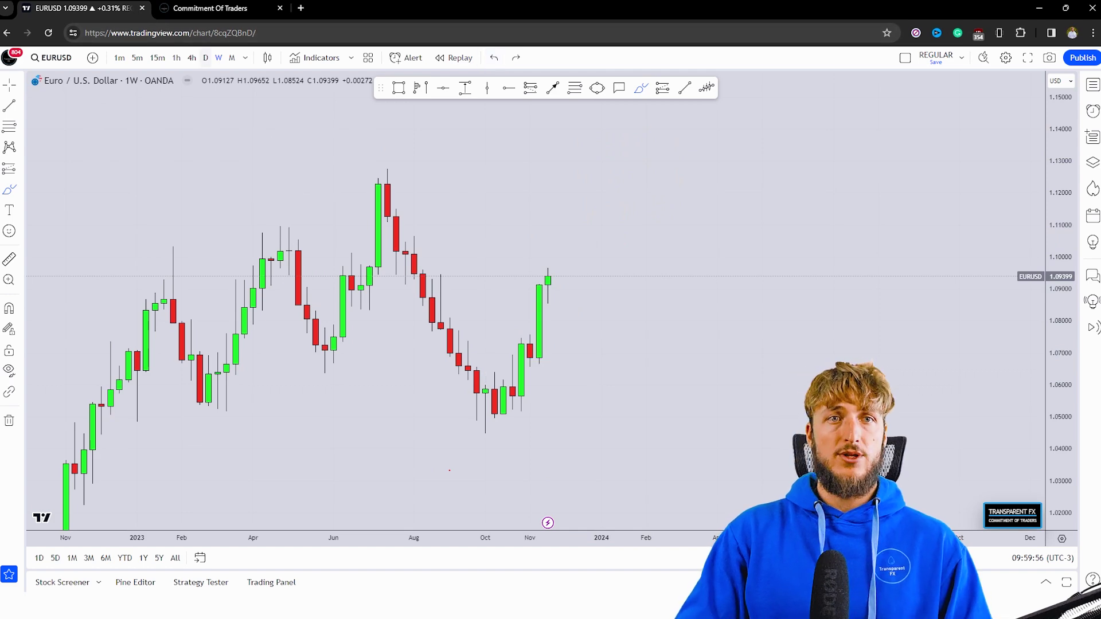
# - Switch the EURUSD chart to the daily timeframe
pyautogui.click(205, 57)
pyautogui.moveTo(1061, 430); pyautogui.dragTo(1061, 189)
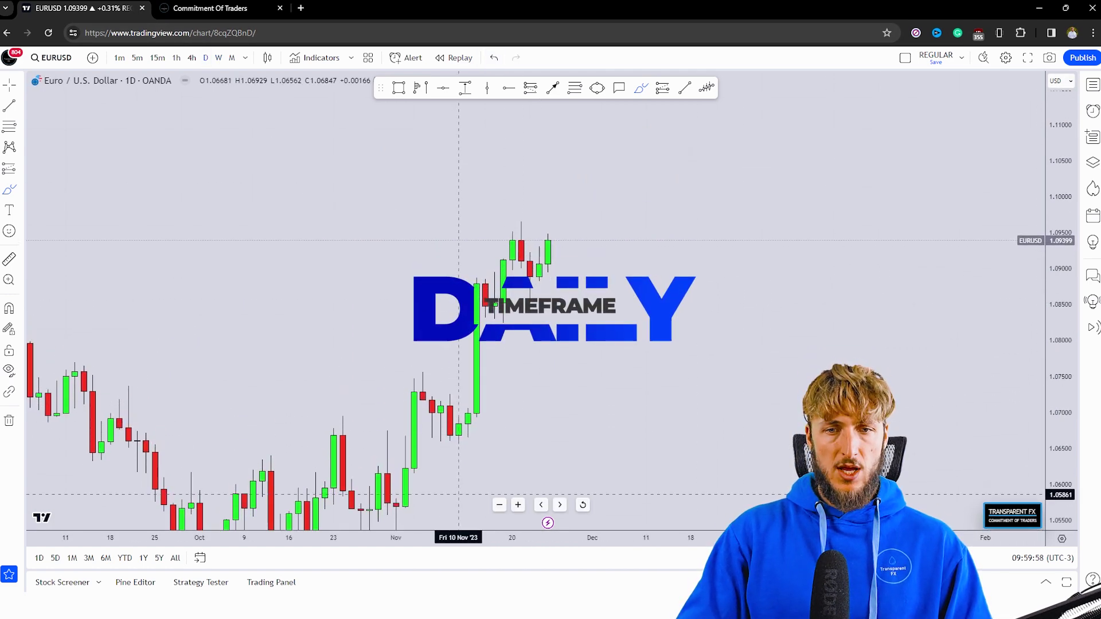
pyautogui.scroll(-2, 459, 495)
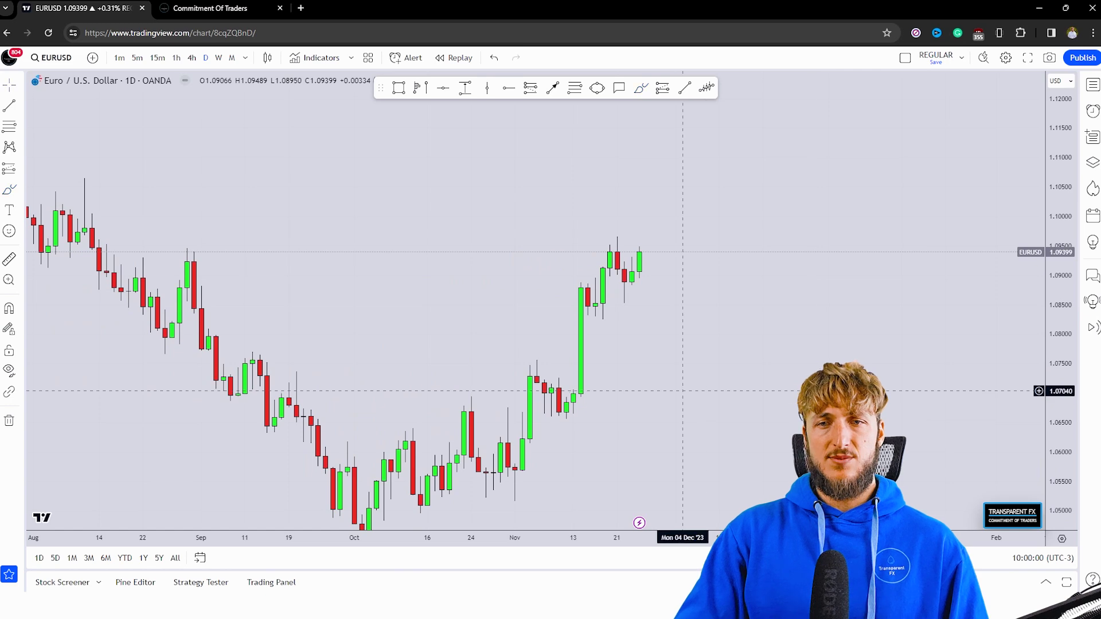
pyautogui.moveTo(682, 391); pyautogui.dragTo(652, 319)
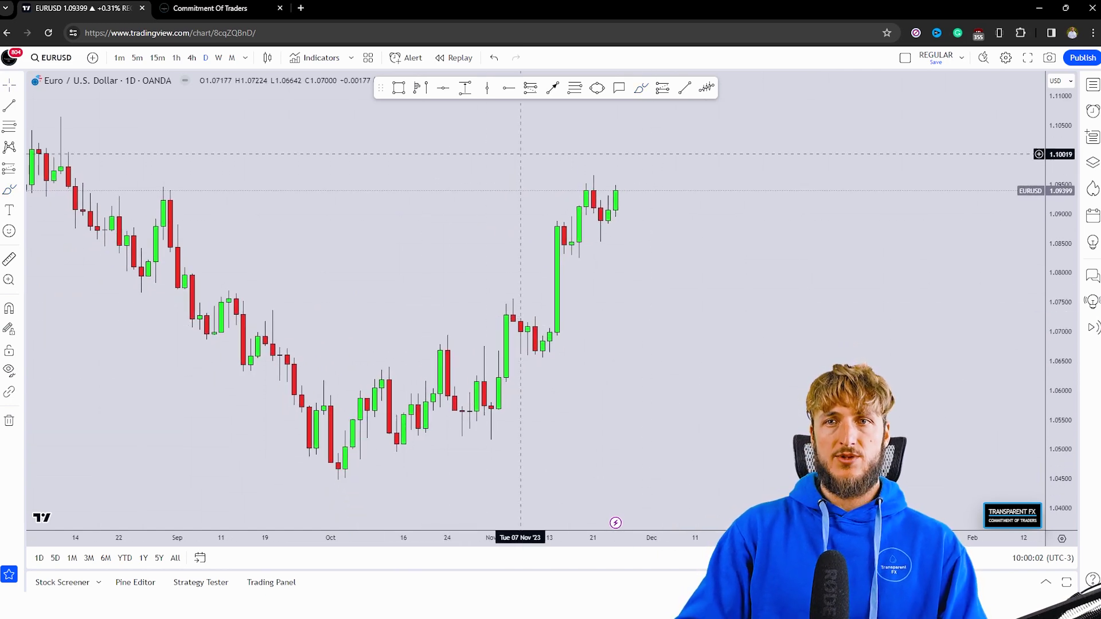
# - Brush the impulses and corrections from the mid-October low to the 21 November high, circling the October low, early-November high and pullback low
pyautogui.moveTo(404, 427)
pyautogui.mouseDown()
pyautogui.moveTo(401, 438)
pyautogui.moveTo(455, 331)
pyautogui.mouseUp()
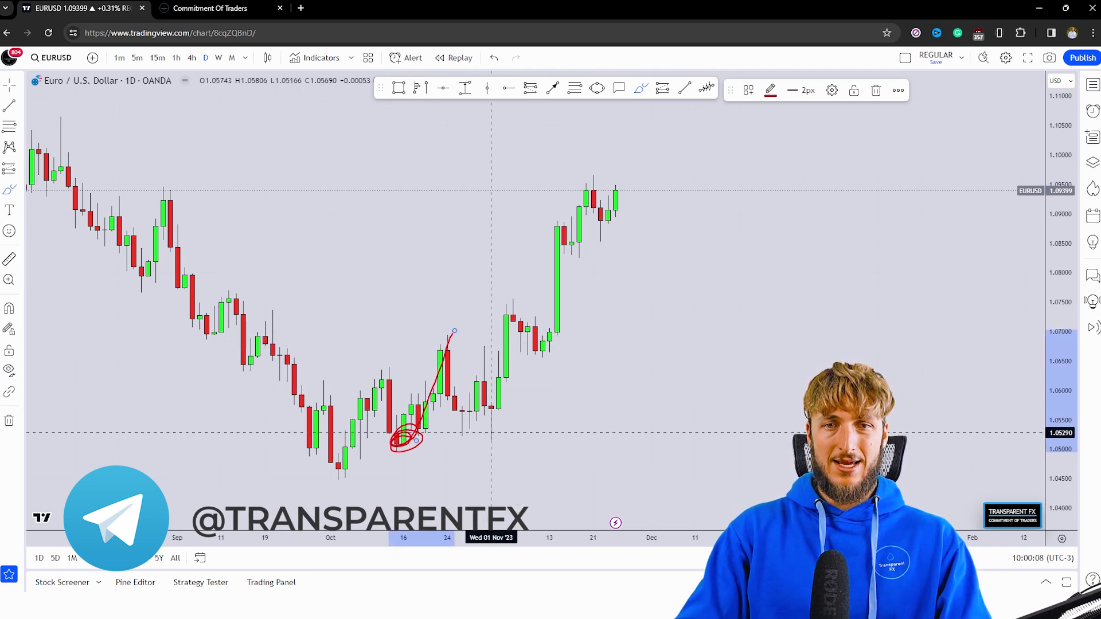
pyautogui.moveTo(507, 304)
pyautogui.mouseDown()
pyautogui.moveTo(542, 360)
pyautogui.moveTo(564, 216)
pyautogui.mouseUp()
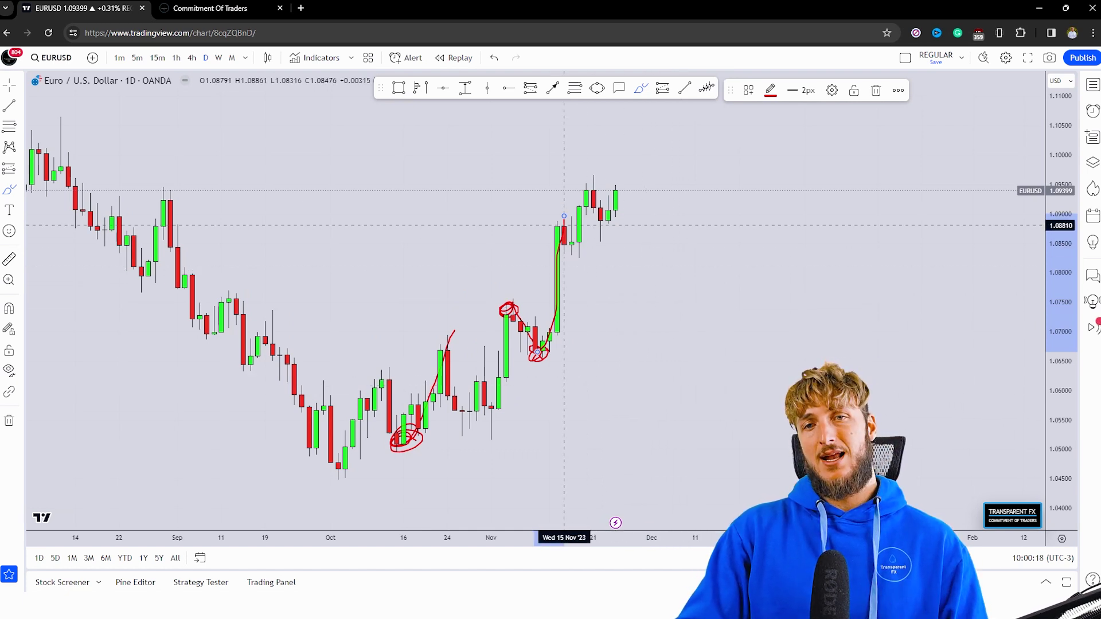
pyautogui.moveTo(564, 216)
pyautogui.mouseDown()
pyautogui.moveTo(580, 265)
pyautogui.moveTo(594, 176)
pyautogui.mouseUp()
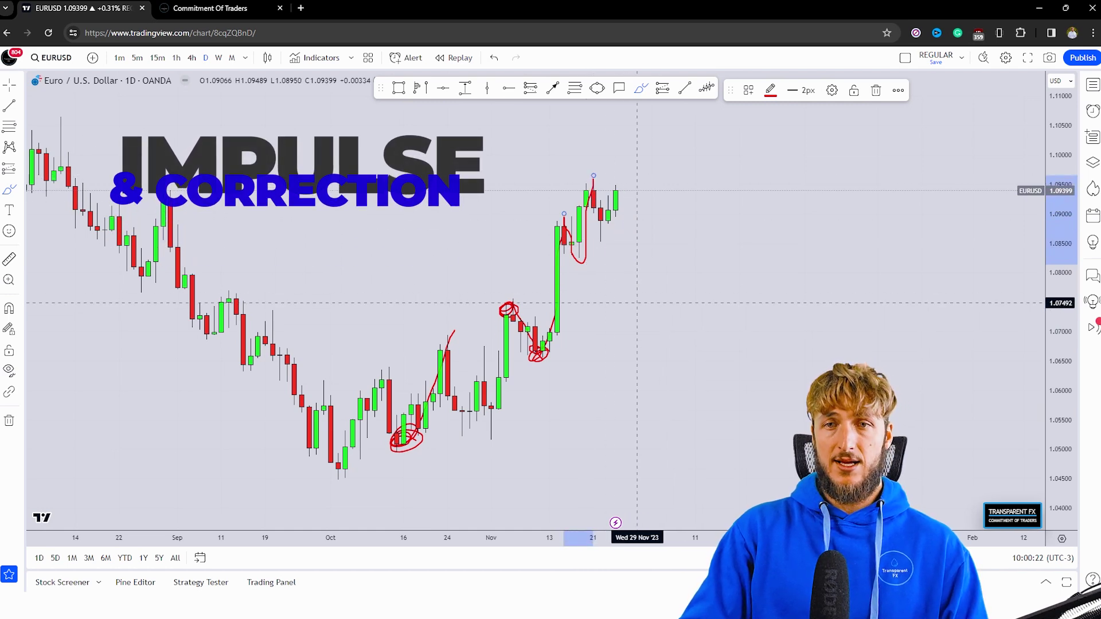
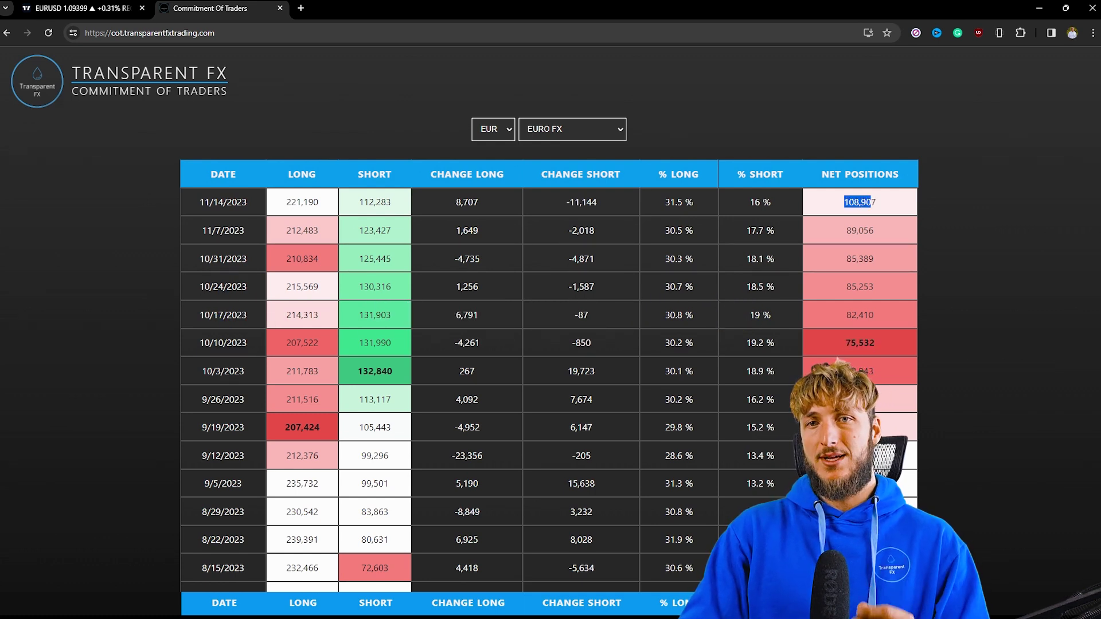
# - Highlight the change in long positions for 11/14/2023 in the EURO FX table, and return to the daily EURUSD chart
pyautogui.moveTo(456, 202); pyautogui.dragTo(468, 202)
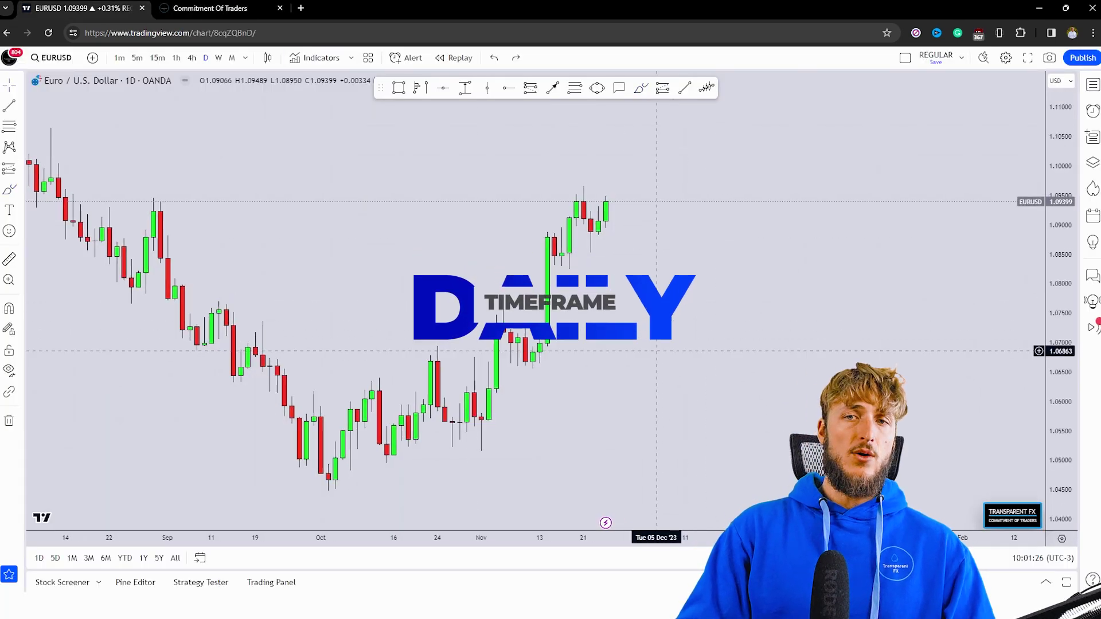
pyautogui.moveTo(642, 366); pyautogui.dragTo(632, 367)
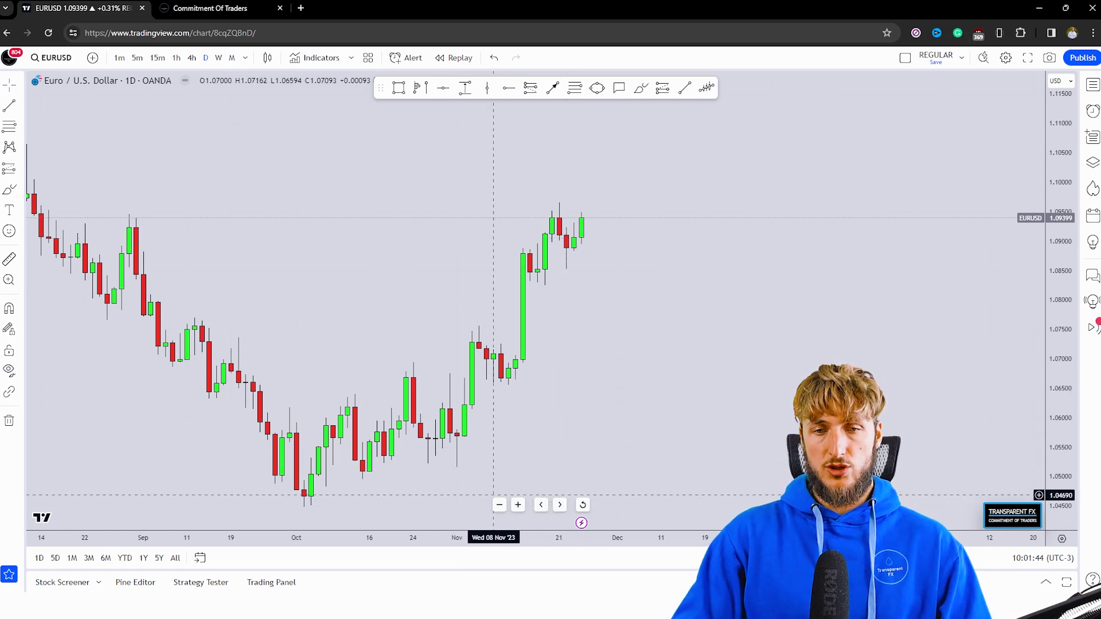
# - Draw a rectangle over the November high resistance between about 1.0944 and 1.0965, from 17 November to about 7 December 2023
pyautogui.click(499, 505)
pyautogui.moveTo(595, 398); pyautogui.dragTo(506, 393)
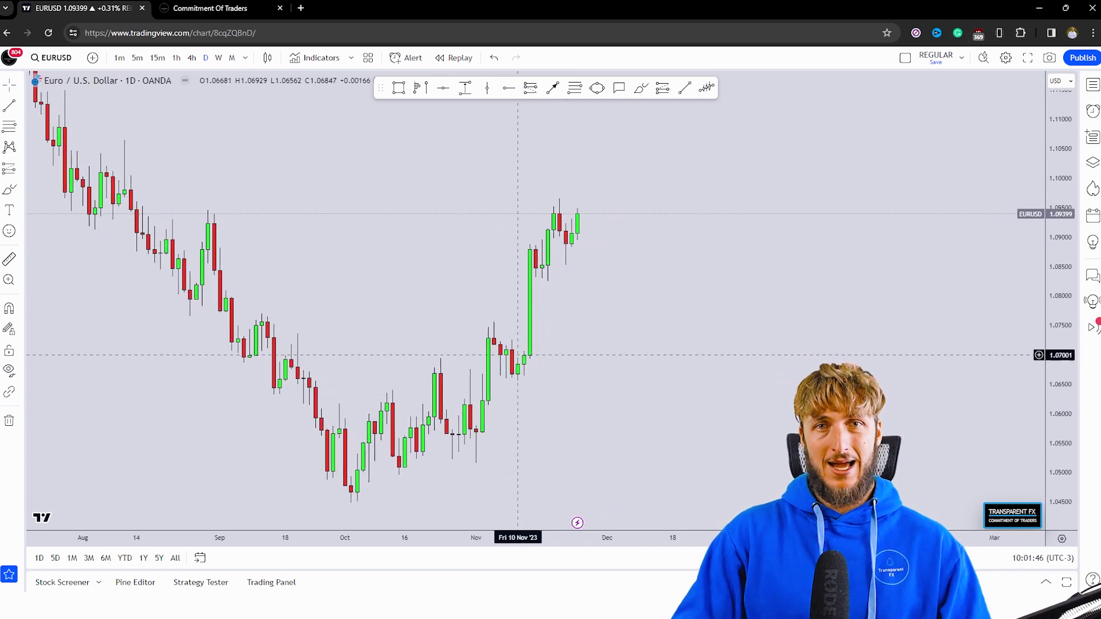
pyautogui.click(399, 88)
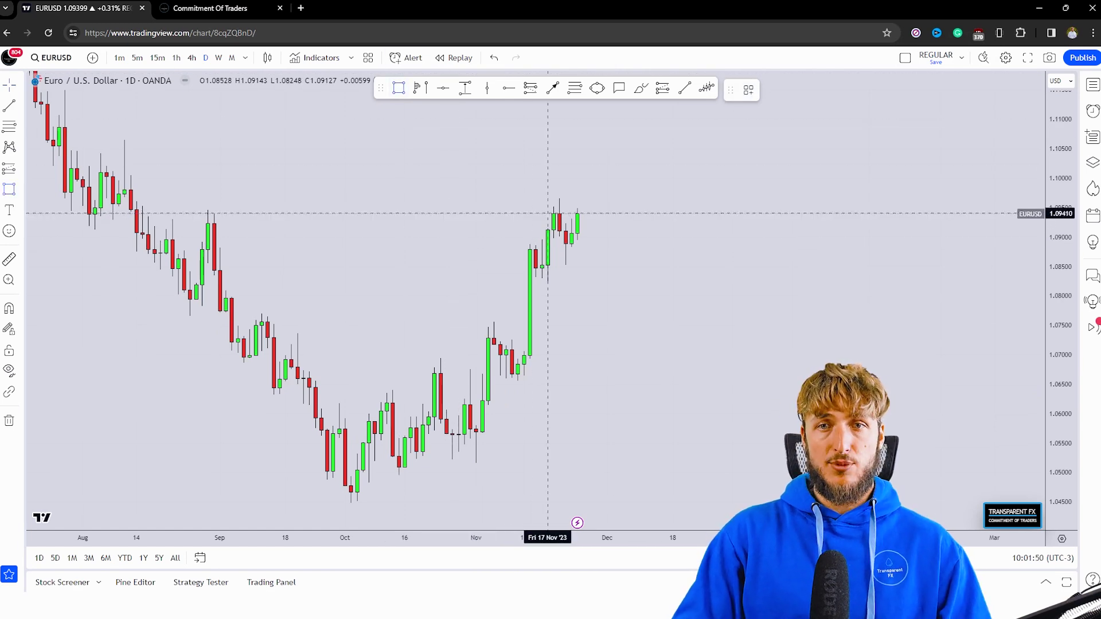
pyautogui.click(632, 199)
pyautogui.moveTo(707, 353); pyautogui.dragTo(709, 372)
pyautogui.moveTo(1061, 373); pyautogui.dragTo(1061, 325)
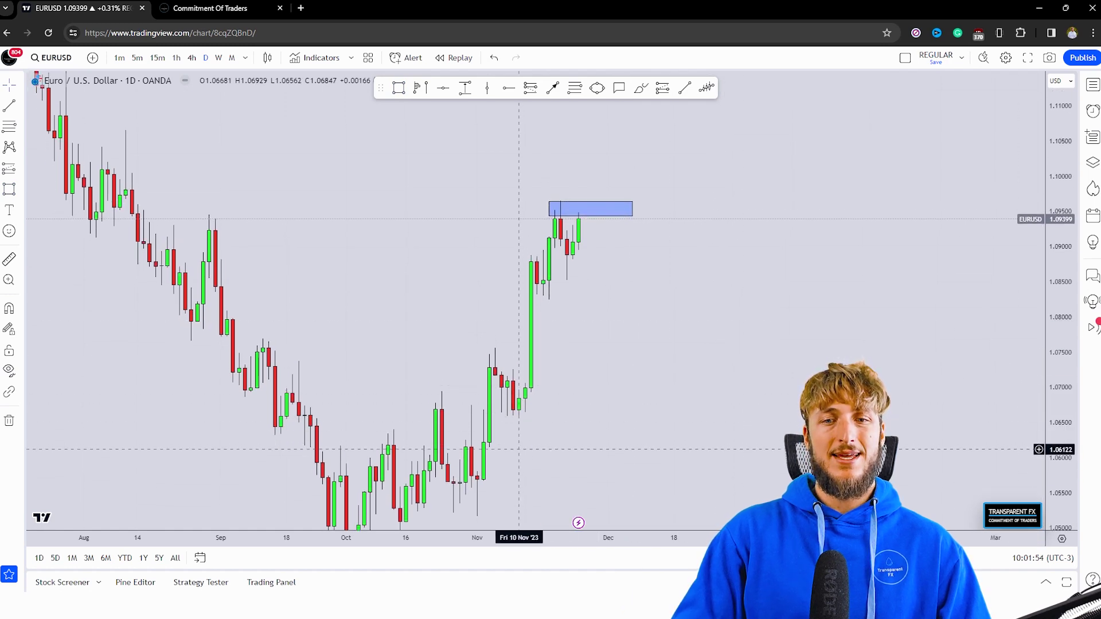
# - Brush circles at the latest candle's test of the resistance rectangle with a stroke down to about 1.078, and undo them
pyautogui.click(518, 505)
pyautogui.moveTo(629, 412); pyautogui.dragTo(704, 418)
pyautogui.click(641, 88)
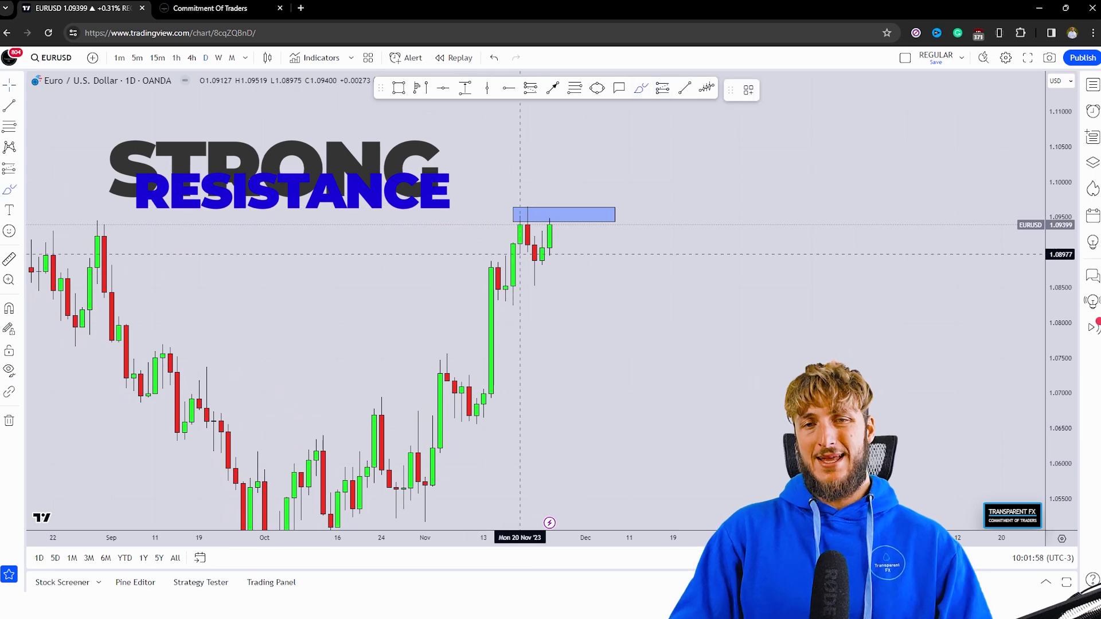
pyautogui.moveTo(549, 218)
pyautogui.mouseDown()
pyautogui.moveTo(559, 213)
pyautogui.moveTo(568, 232)
pyautogui.moveTo(593, 337)
pyautogui.mouseUp()
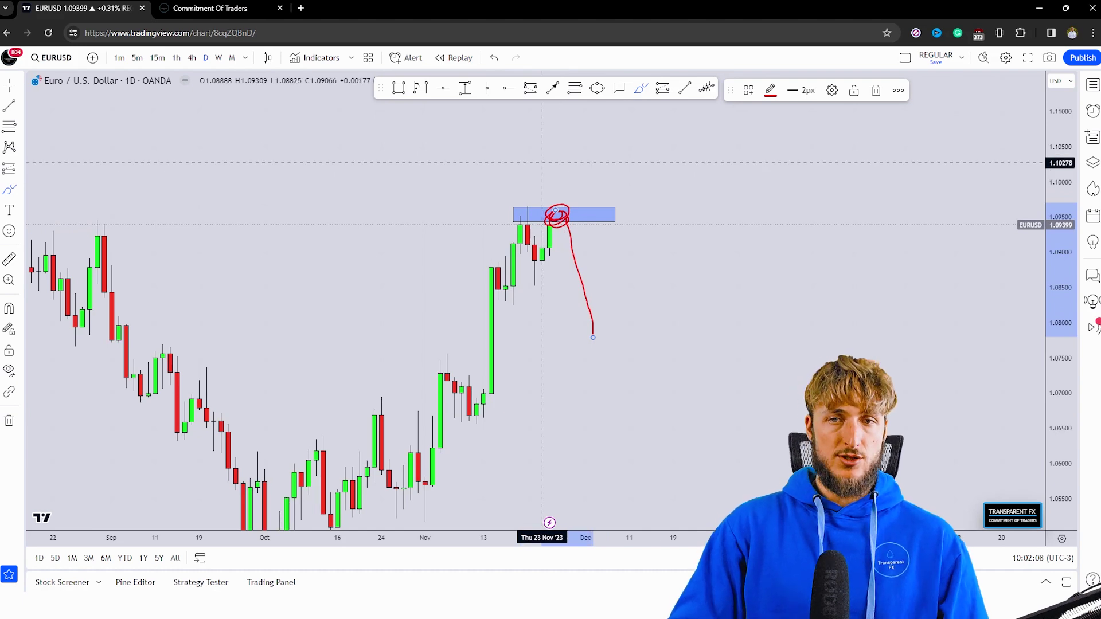
pyautogui.hotkey('ctrl', 'z')
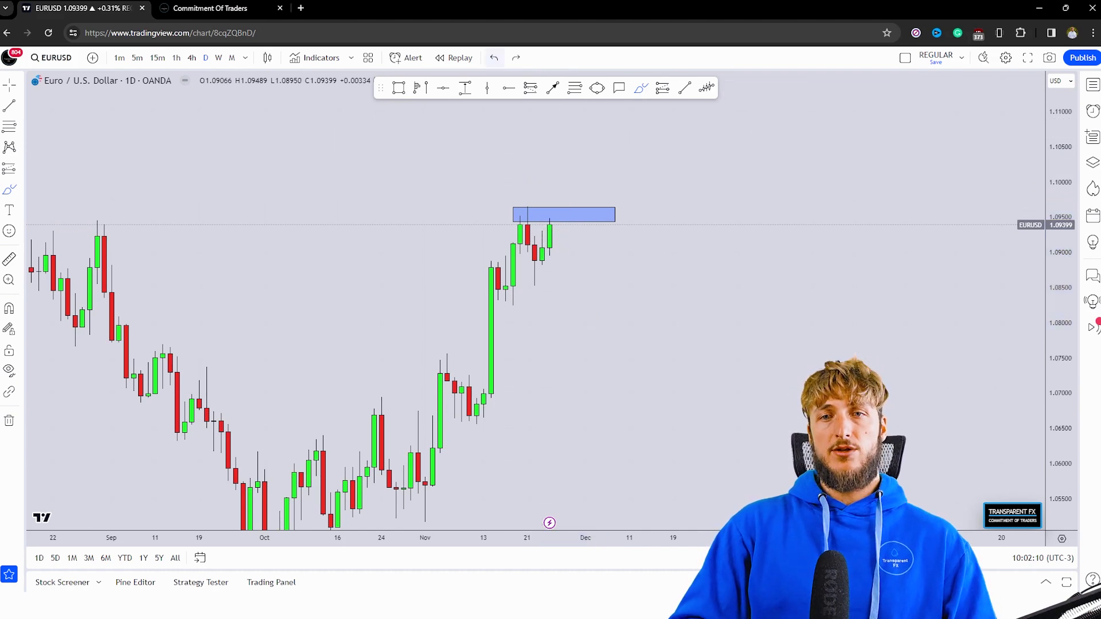
pyautogui.press('Escape')
# - Draw an arrow from the latest candle up to about 1.101 and a second arrow back down to the resistance rectangle
pyautogui.moveTo(651, 311); pyautogui.dragTo(663, 338)
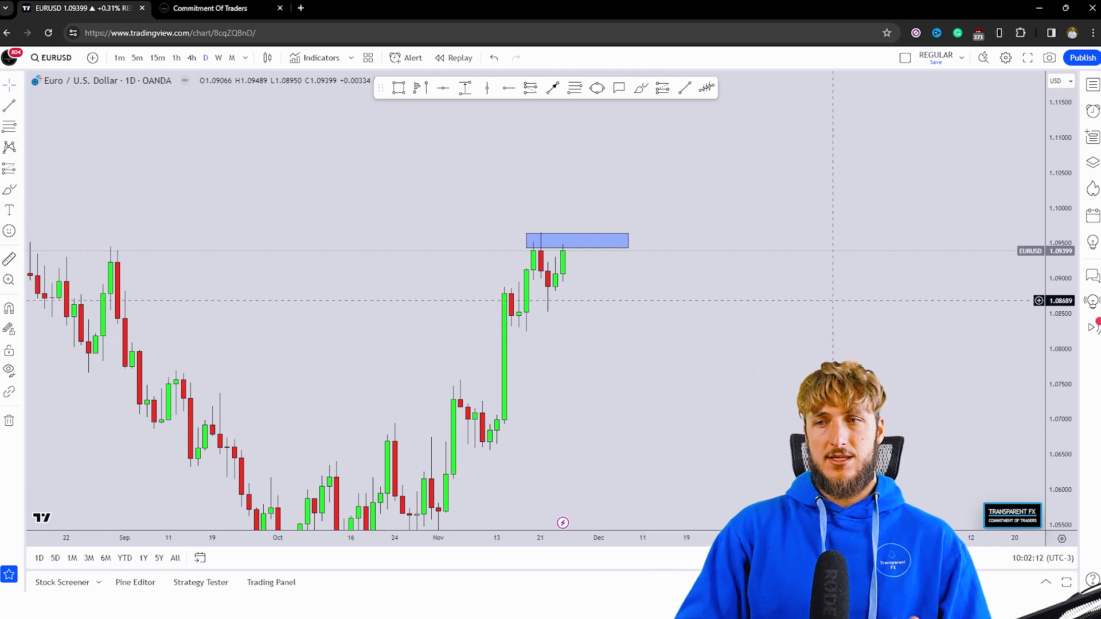
pyautogui.moveTo(1061, 287); pyautogui.dragTo(1060, 308)
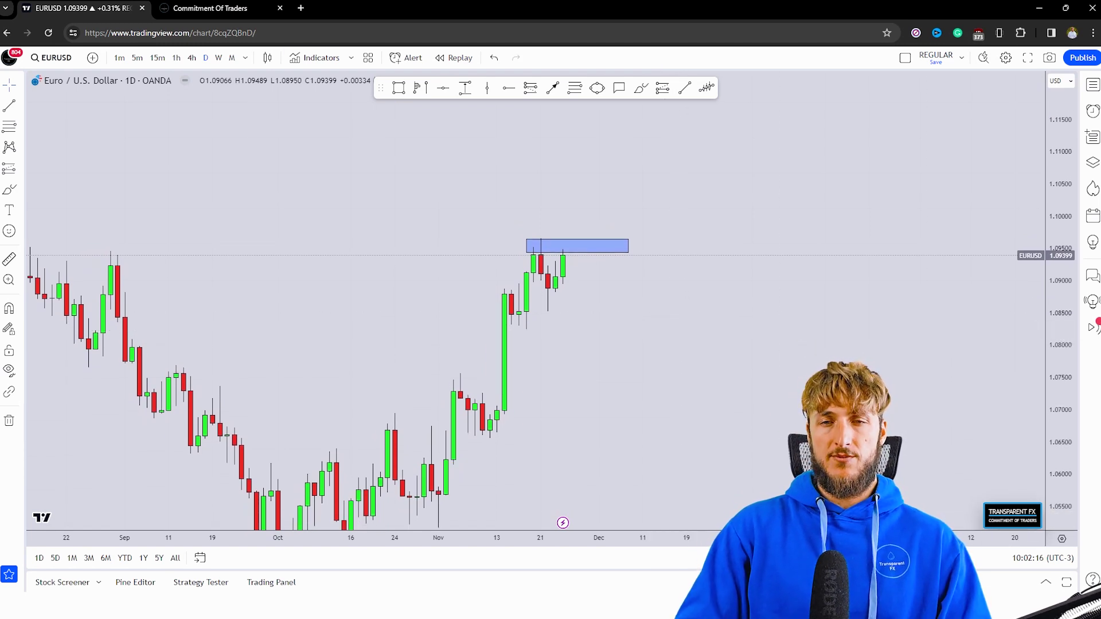
pyautogui.click(553, 87)
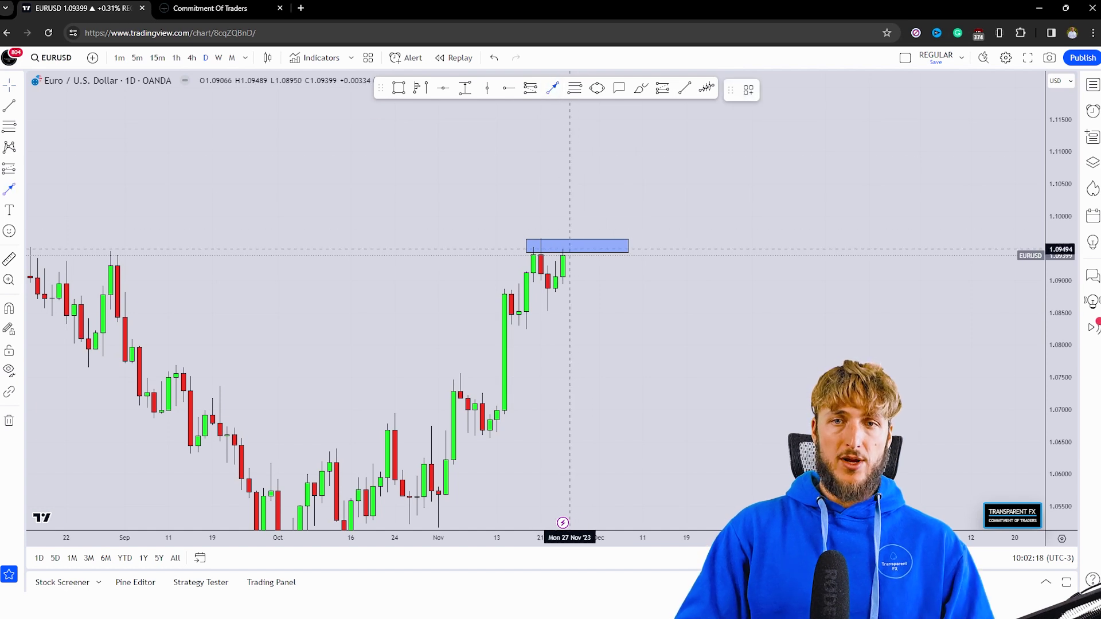
pyautogui.moveTo(569, 255)
pyautogui.mouseDown()
pyautogui.moveTo(576, 211)
pyautogui.moveTo(601, 236)
pyautogui.moveTo(542, 247)
pyautogui.mouseUp()
# - Circle the projected retest inside the resistance rectangle with the Brush, and undo the brush circles
pyautogui.moveTo(618, 241); pyautogui.dragTo(592, 258)
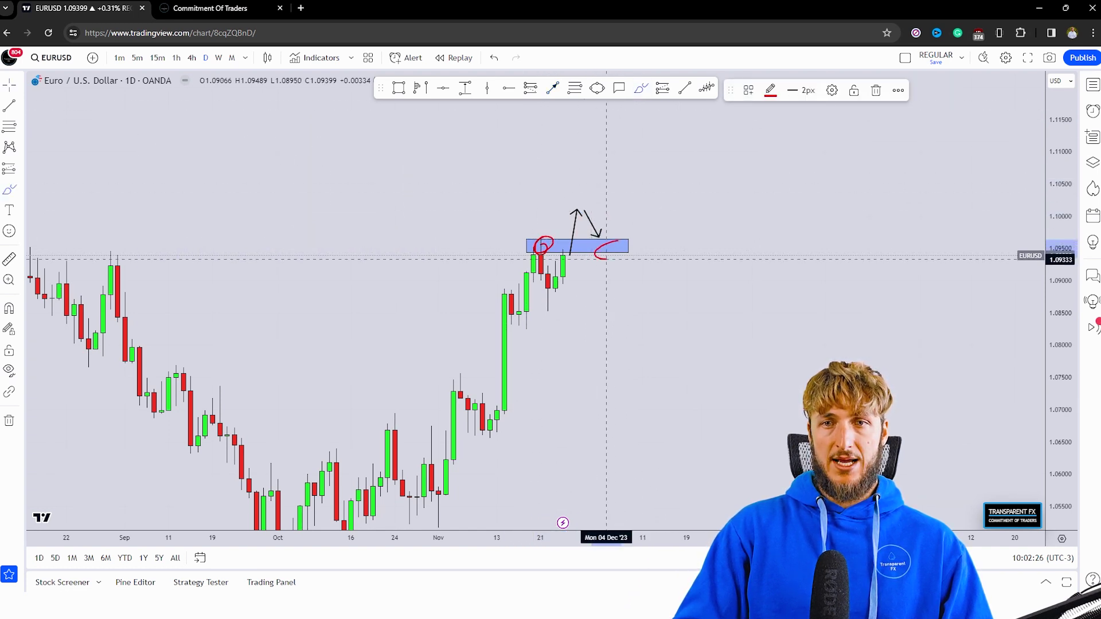
pyautogui.click(494, 58)
pyautogui.click(494, 57)
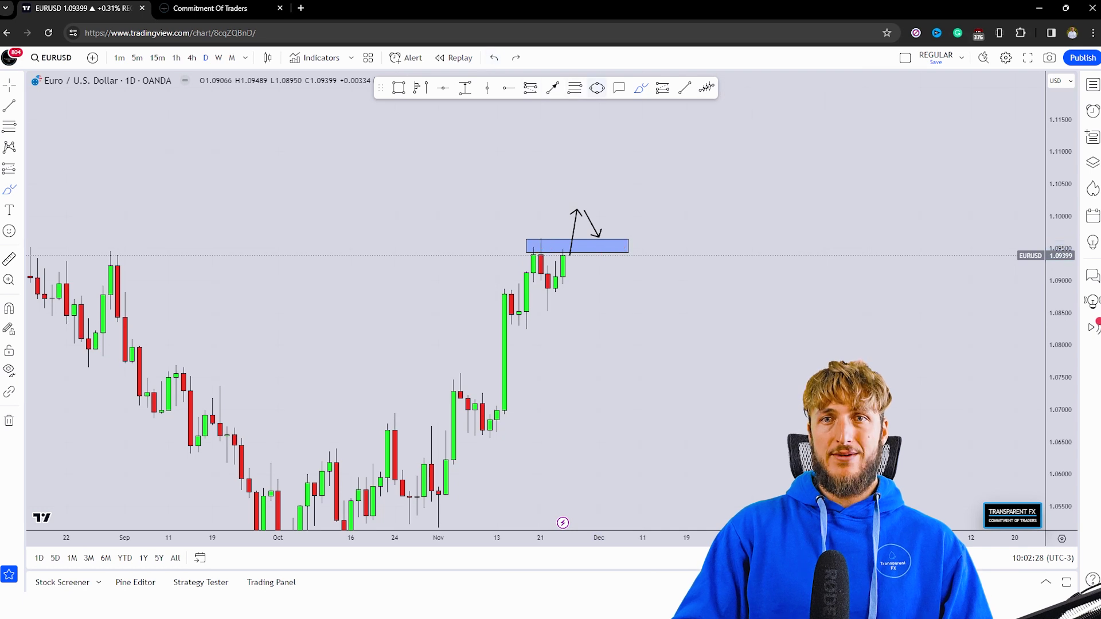
# - Draw an ellipse over the projected early-December retest of the resistance rectangle, and extend the rectangle to 12 December 2023
pyautogui.click(598, 87)
pyautogui.click(598, 234)
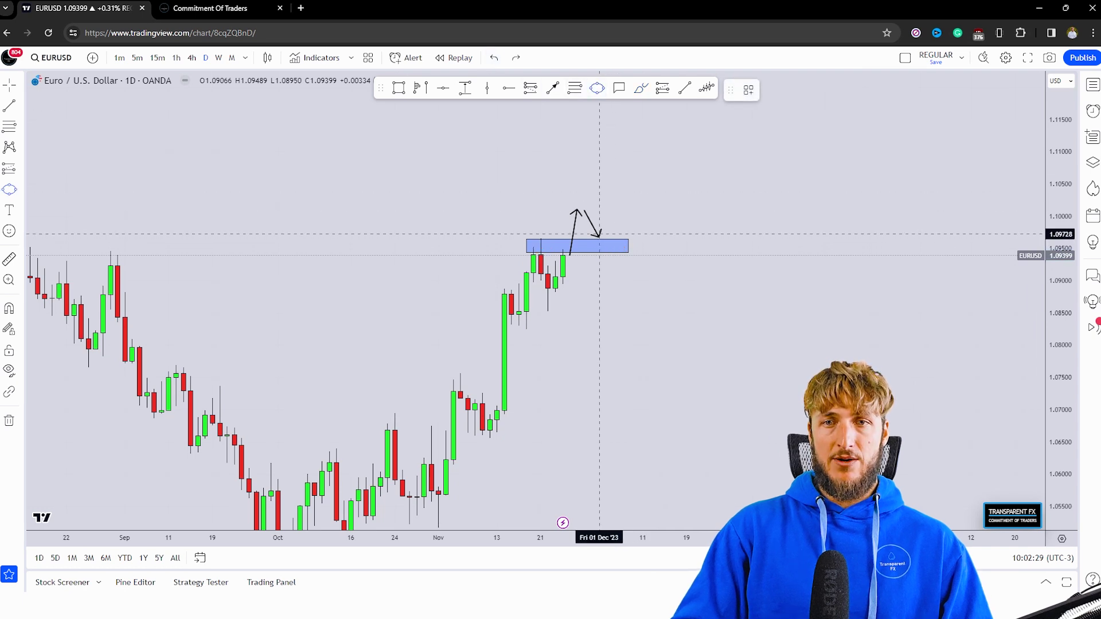
pyautogui.click(636, 255)
pyautogui.click(621, 268)
pyautogui.moveTo(629, 246); pyautogui.dragTo(651, 246)
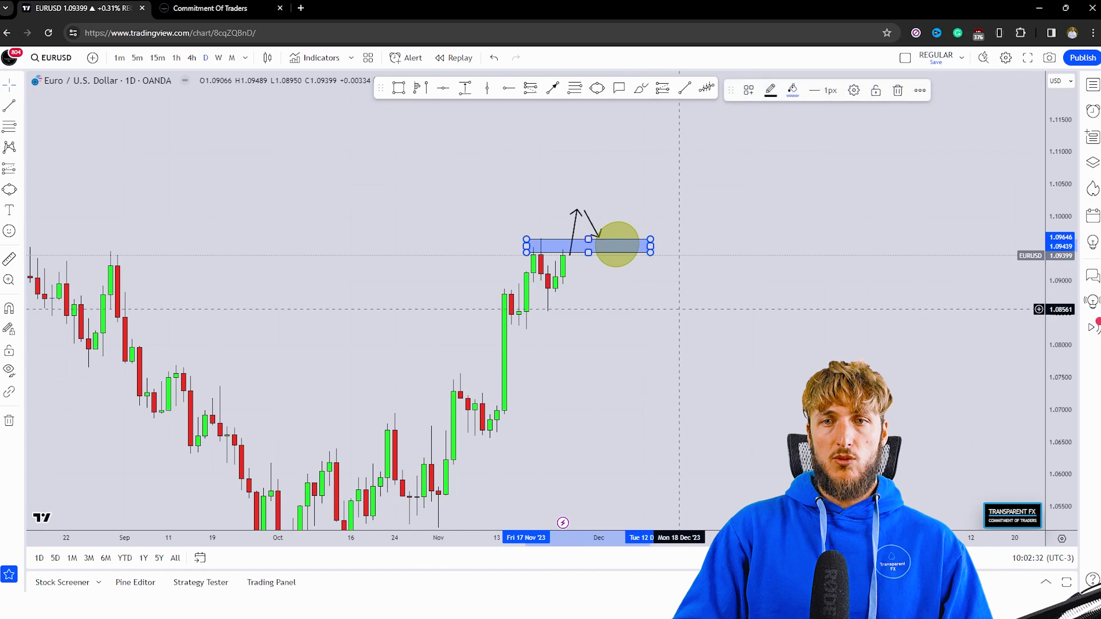
pyautogui.click(673, 303)
# - Draw an arrow from the retest ellipse at about 1.097 up to about 1.107 at 12 December 2023
pyautogui.click(553, 88)
pyautogui.click(636, 235)
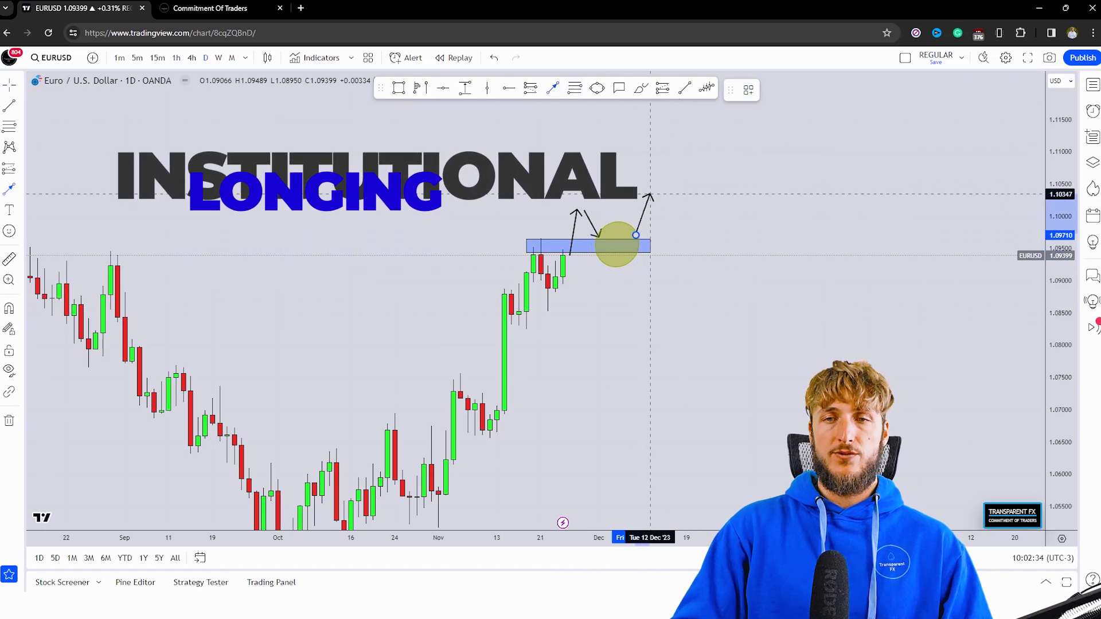
pyautogui.click(649, 171)
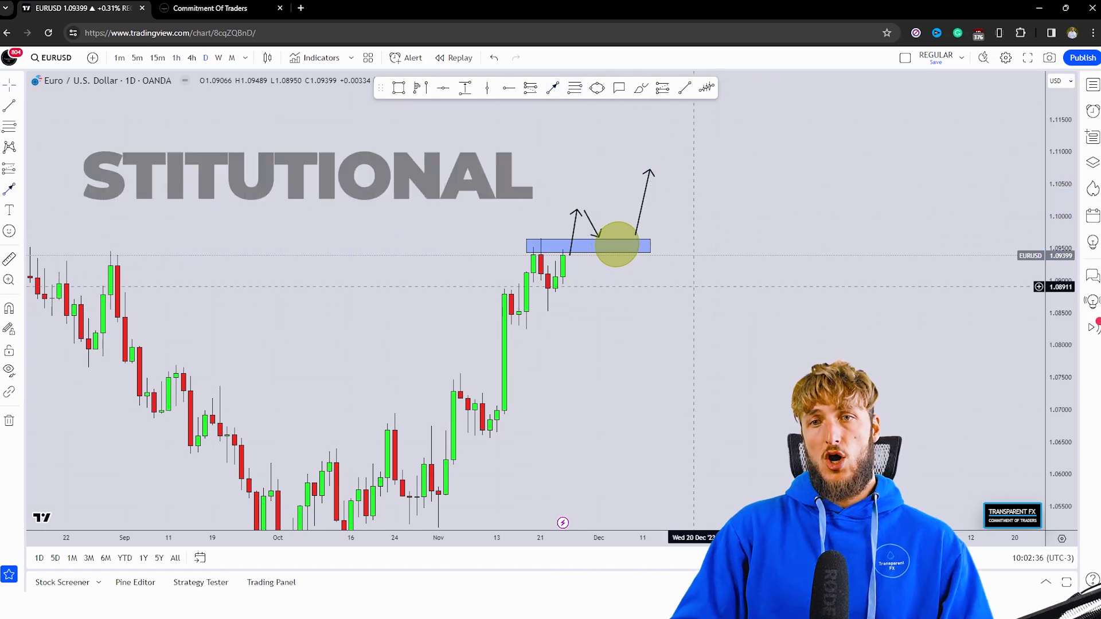
# - Draw an arrow from the latest candle below the resistance rectangle down to about 1.079 for the bearish scenario
pyautogui.moveTo(618, 245); pyautogui.dragTo(620, 228)
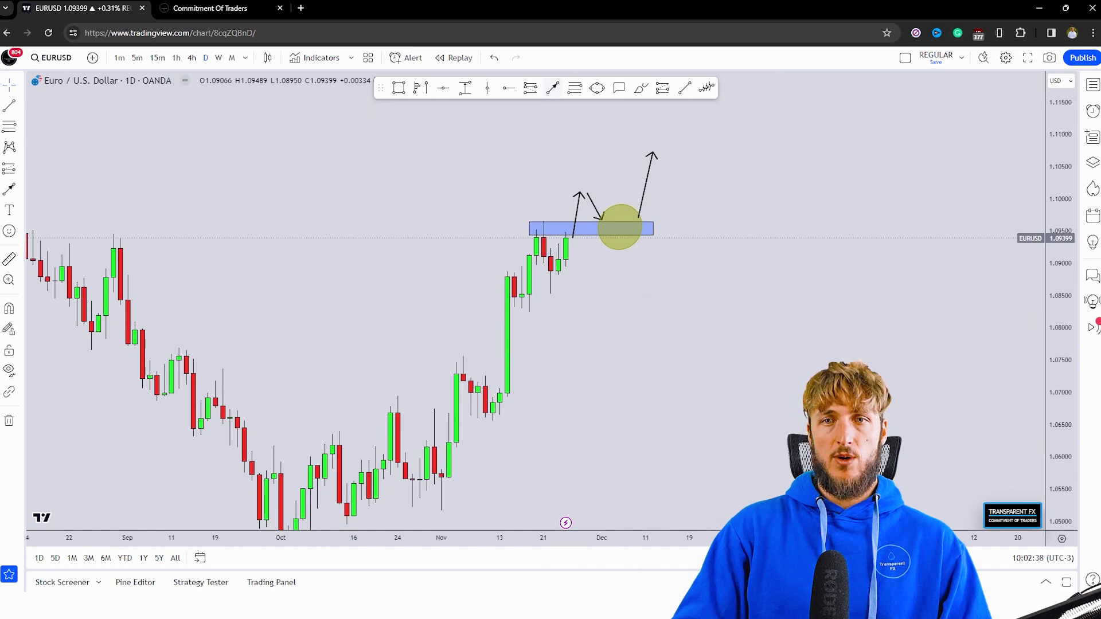
pyautogui.click(573, 241)
pyautogui.click(587, 330)
# - Trace an M pattern over the late-November candles and a larger example M in the empty chart area with the Brush, and undo all strokes
pyautogui.moveTo(631, 128); pyautogui.dragTo(635, 103)
pyautogui.moveTo(537, 290)
pyautogui.mouseDown()
pyautogui.moveTo(544, 217)
pyautogui.moveTo(570, 221)
pyautogui.moveTo(584, 268)
pyautogui.mouseUp()
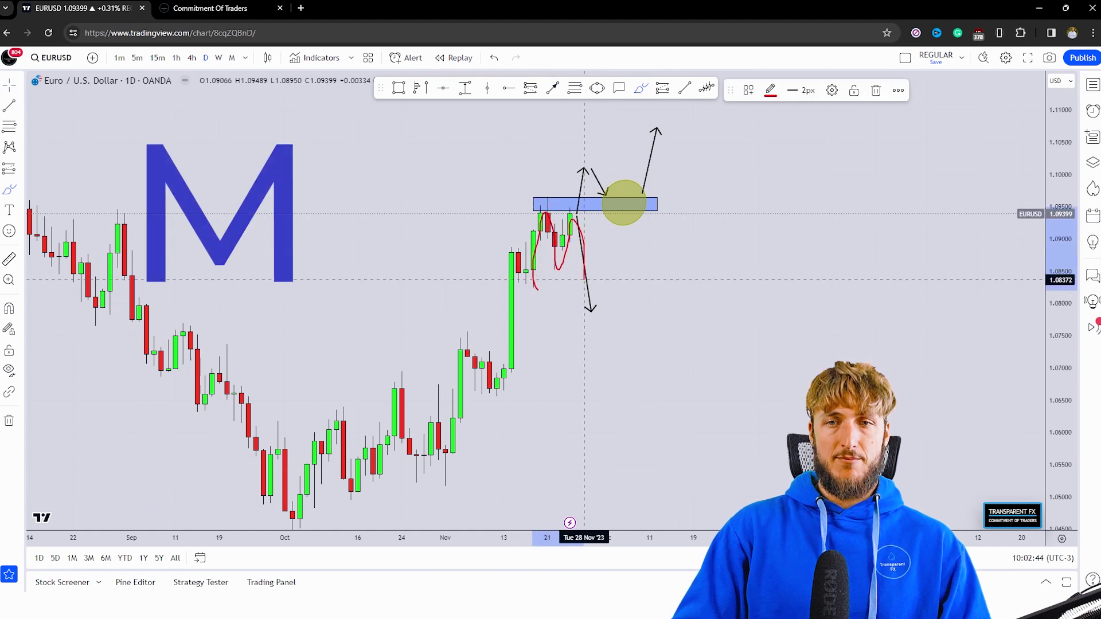
pyautogui.moveTo(722, 314)
pyautogui.mouseDown()
pyautogui.moveTo(740, 241)
pyautogui.moveTo(787, 301)
pyautogui.moveTo(790, 330)
pyautogui.moveTo(818, 256)
pyautogui.mouseUp()
pyautogui.moveTo(742, 256)
pyautogui.mouseDown()
pyautogui.moveTo(747, 248)
pyautogui.moveTo(759, 266)
pyautogui.moveTo(756, 249)
pyautogui.mouseUp()
pyautogui.moveTo(830, 246)
pyautogui.mouseDown()
pyautogui.moveTo(809, 251)
pyautogui.moveTo(818, 258)
pyautogui.mouseUp()
pyautogui.hotkey('ctrl', 'z')
pyautogui.hotkey('ctrl', 'z')
pyautogui.hotkey('ctrl', 'z')
pyautogui.hotkey('ctrl', 'z')
pyautogui.hotkey('ctrl', 'z')
pyautogui.hotkey('ctrl', 'z')
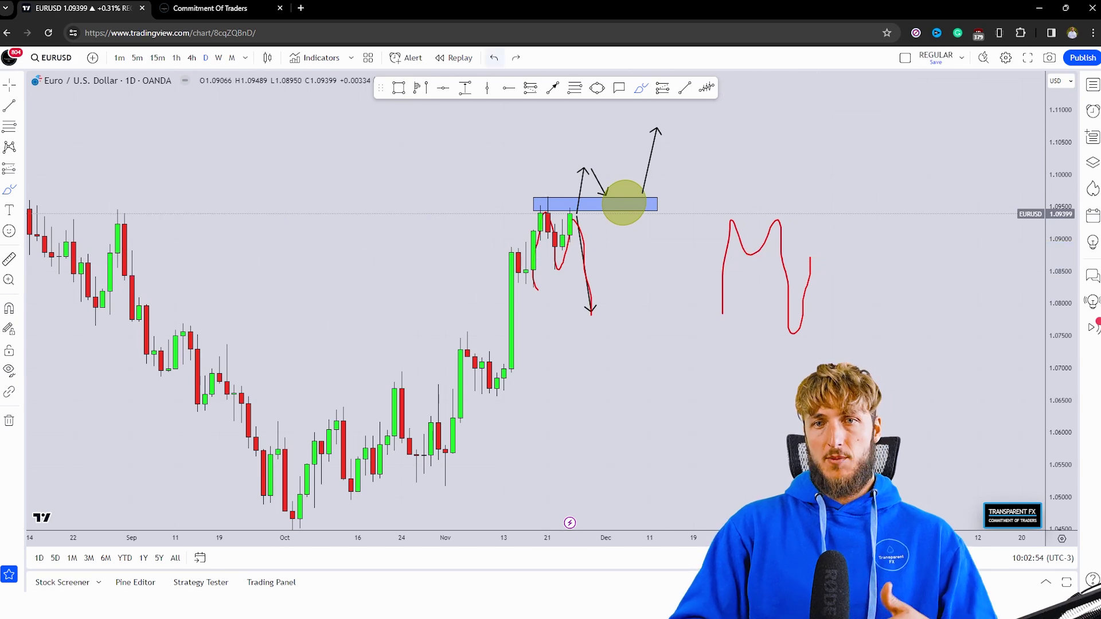
# - Draw an arrow from about 1.077 up to 1.085 in early December, and an ellipse joining its base to the bearish arrow's tip
pyautogui.click(553, 87)
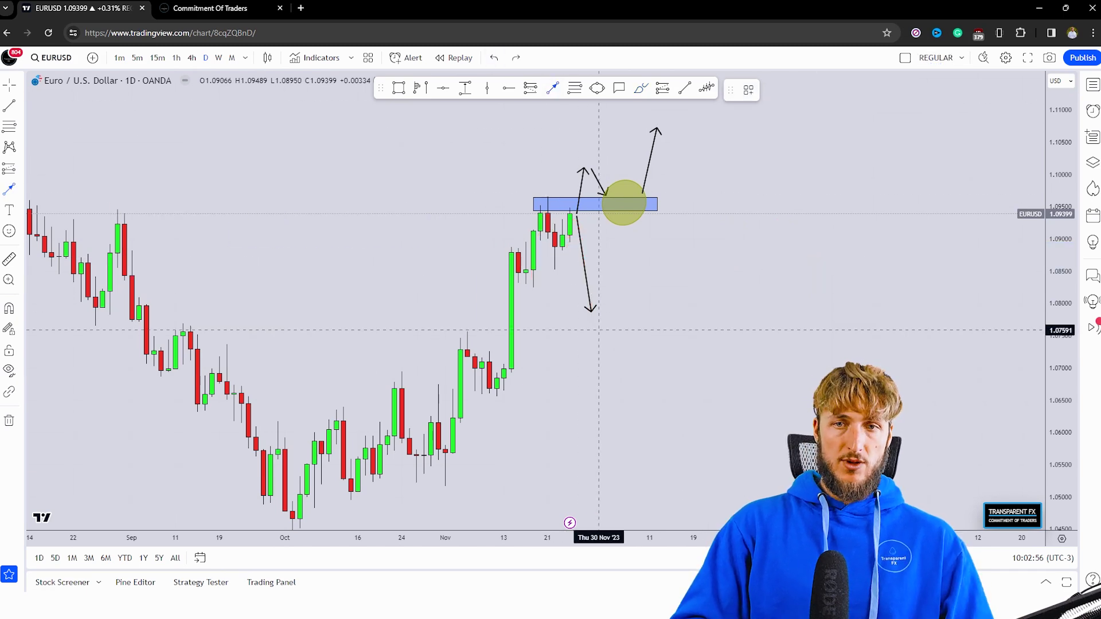
pyautogui.click(628, 322)
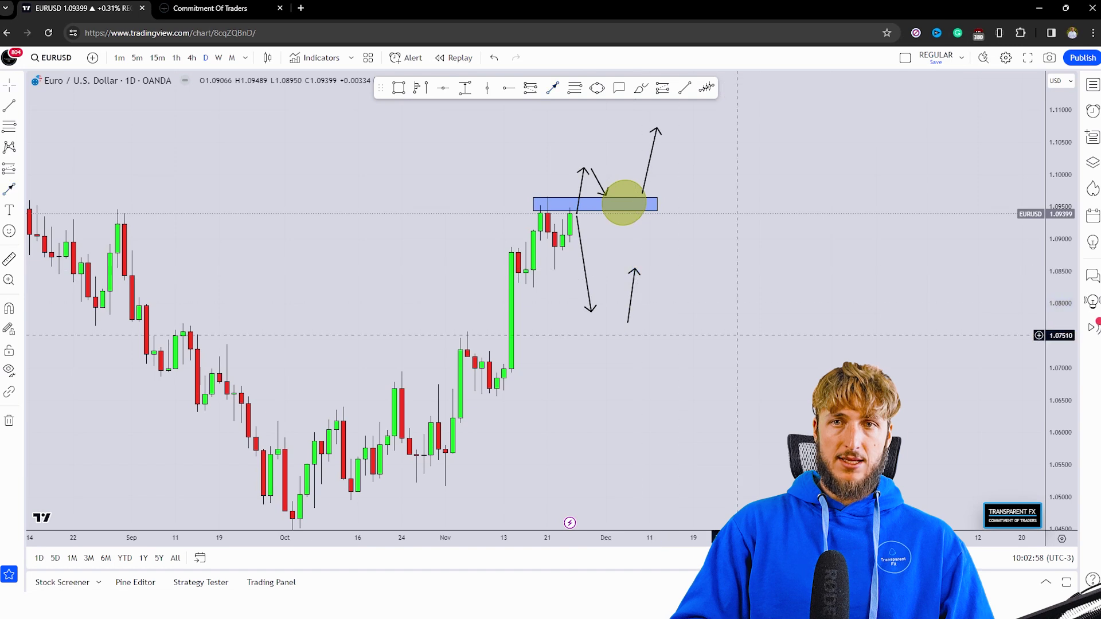
pyautogui.click(598, 87)
pyautogui.click(584, 306)
pyautogui.click(635, 337)
pyautogui.click(613, 356)
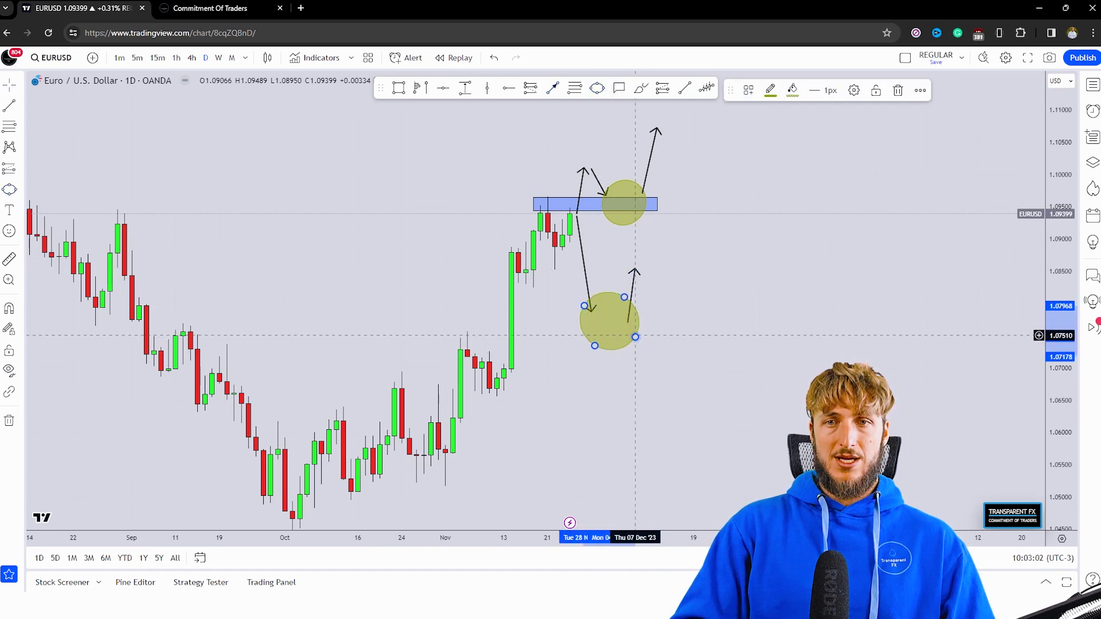
# - Shrink the lower pullback ellipse slightly at the bearish arrow's tip and deselect it
pyautogui.moveTo(635, 337); pyautogui.dragTo(628, 333)
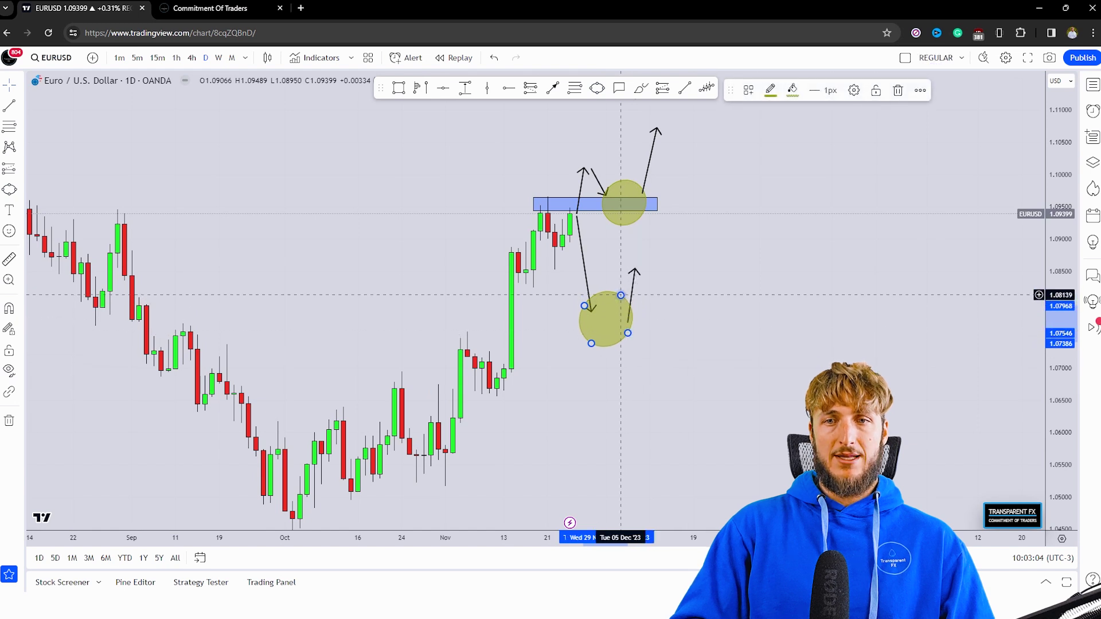
pyautogui.click(519, 103)
# - Draw a rectangle around the recent swing low, from about 1.0857 to 1.088, extending from late November to about 11 December
pyautogui.click(399, 88)
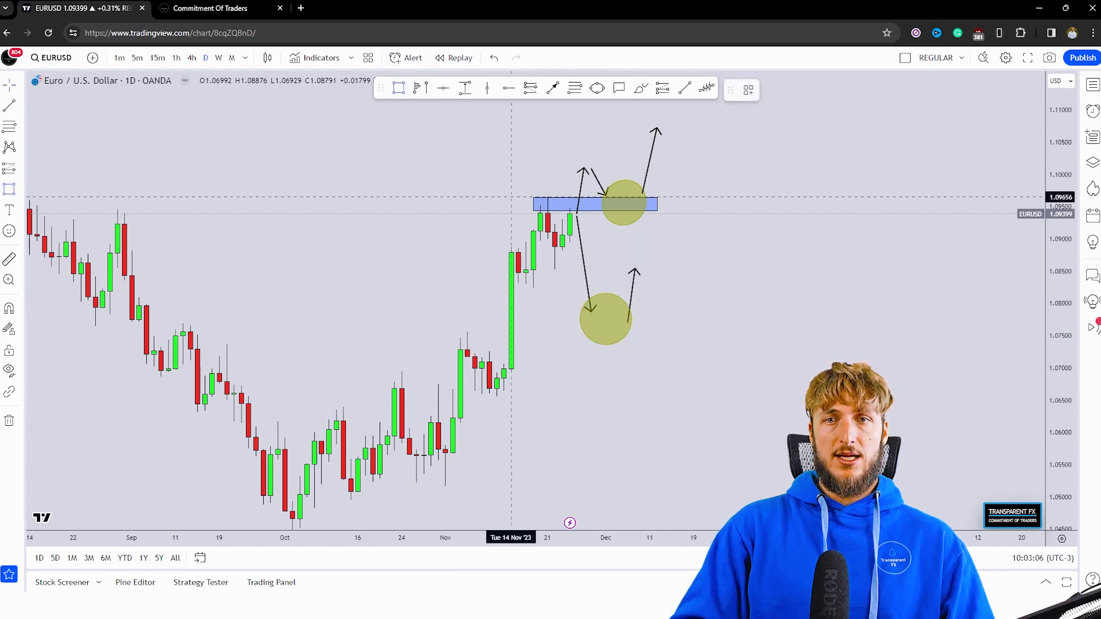
pyautogui.click(547, 267)
pyautogui.click(658, 247)
pyautogui.click(658, 250)
pyautogui.click(679, 183)
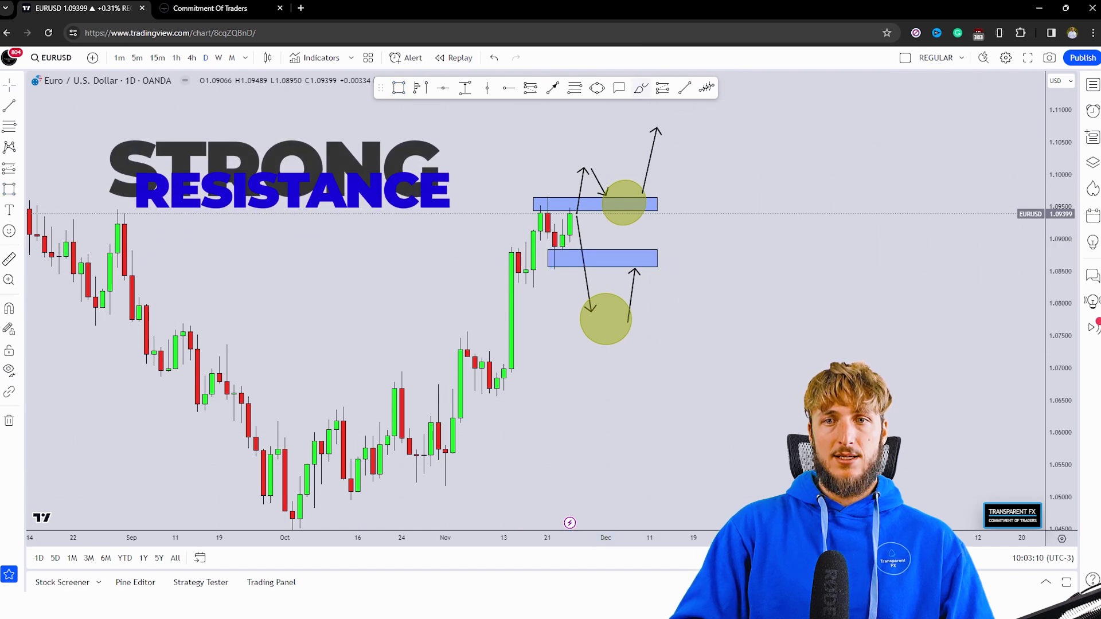
# - Mark the candle low at the start of the lower rectangle with the Brush, and undo the strokes
pyautogui.click(641, 88)
pyautogui.moveTo(558, 258); pyautogui.dragTo(548, 263)
pyautogui.moveTo(640, 253); pyautogui.dragTo(628, 263)
pyautogui.hotkey('ctrl', 'z')
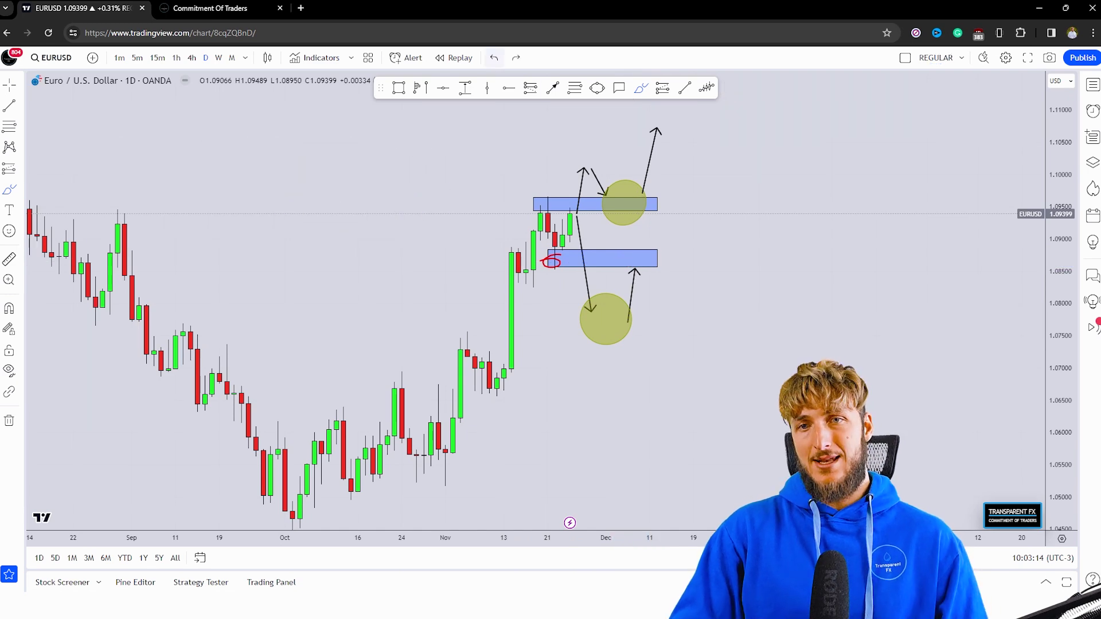
# - Lower the upper edge of the lower rectangle slightly to about 1.088 and deselect it
pyautogui.click(607, 251)
pyautogui.moveTo(604, 250); pyautogui.dragTo(603, 251)
pyautogui.click(704, 344)
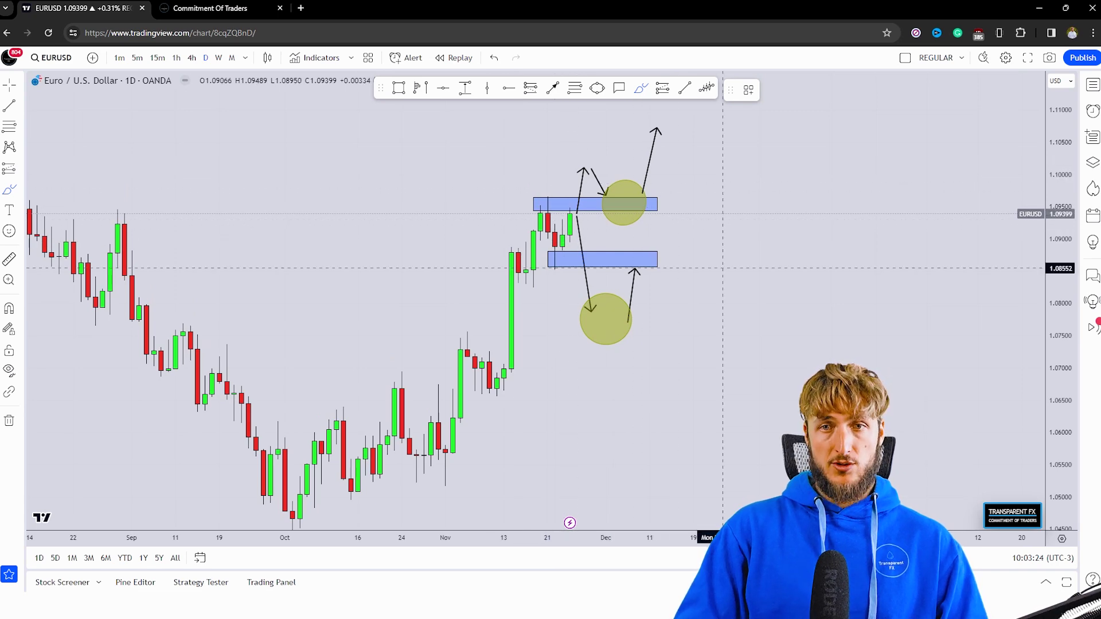
pyautogui.press('Escape')
# - Check the EURO FX positions in the Commitment of Traders table and return to the EURUSD daily chart
pyautogui.moveTo(766, 408); pyautogui.dragTo(743, 471)
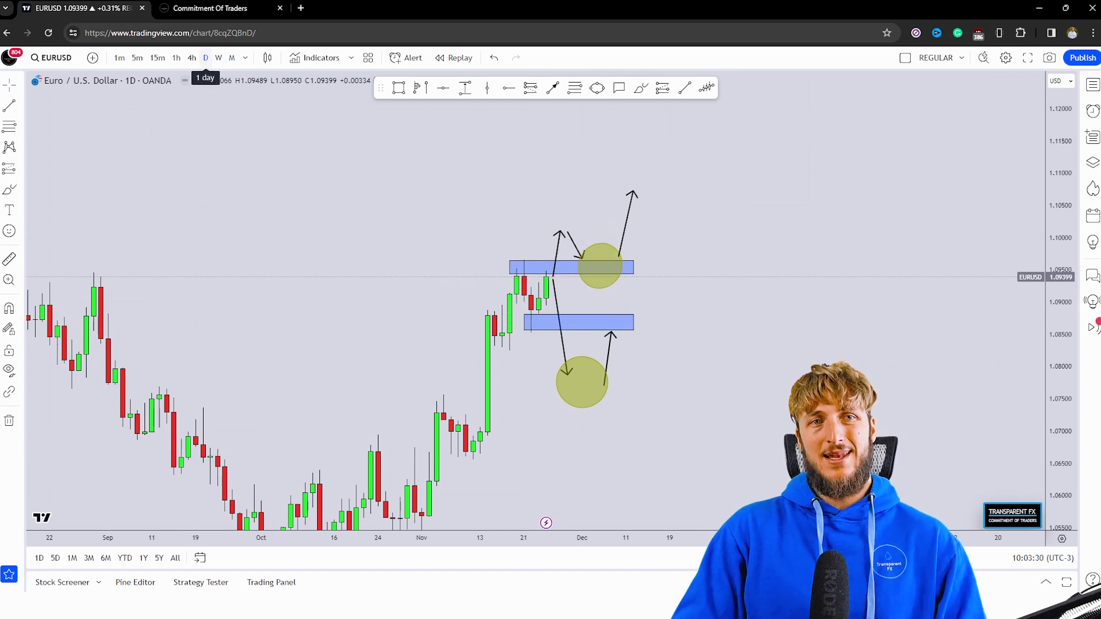
pyautogui.hotkey('ctrl', 'Tab')
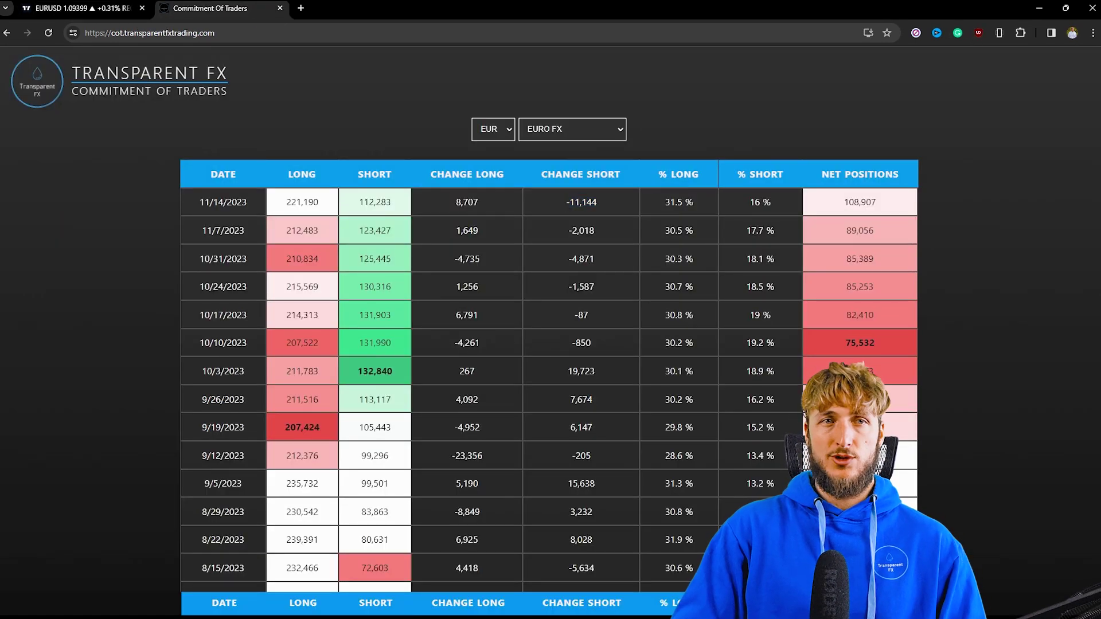
pyautogui.hotkey('ctrl', 'Tab')
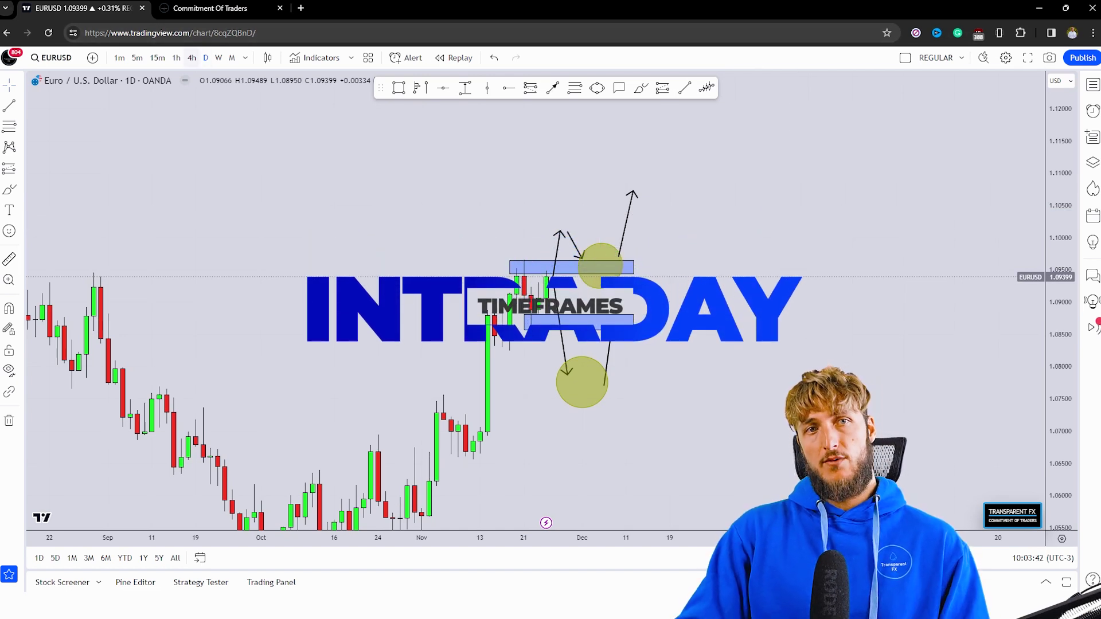
# - Sketch short zigzag price corrections with the Brush inside the upper retest ellipse and the lower pullback ellipse
pyautogui.click(641, 88)
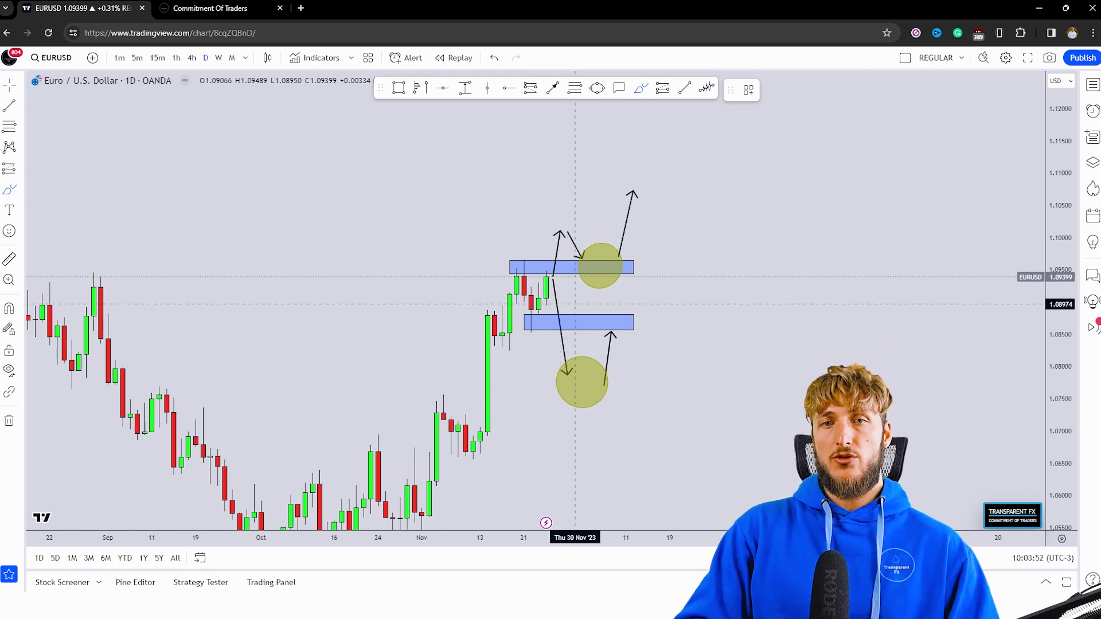
pyautogui.moveTo(583, 258); pyautogui.dragTo(619, 260)
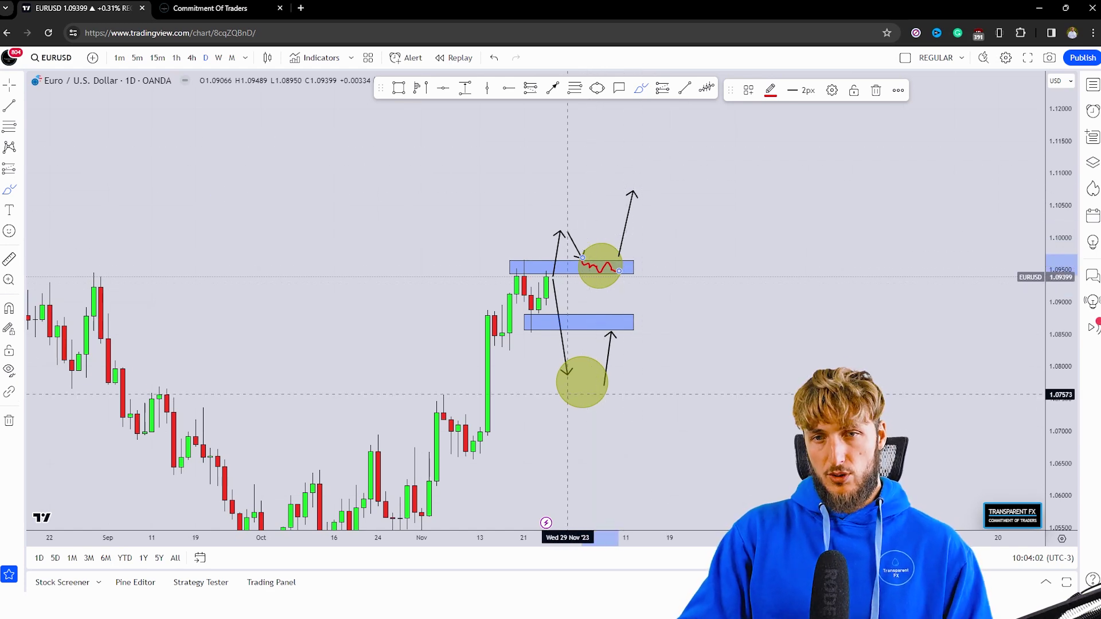
pyautogui.moveTo(568, 373)
pyautogui.mouseDown()
pyautogui.moveTo(574, 395)
pyautogui.moveTo(590, 393)
pyautogui.mouseUp()
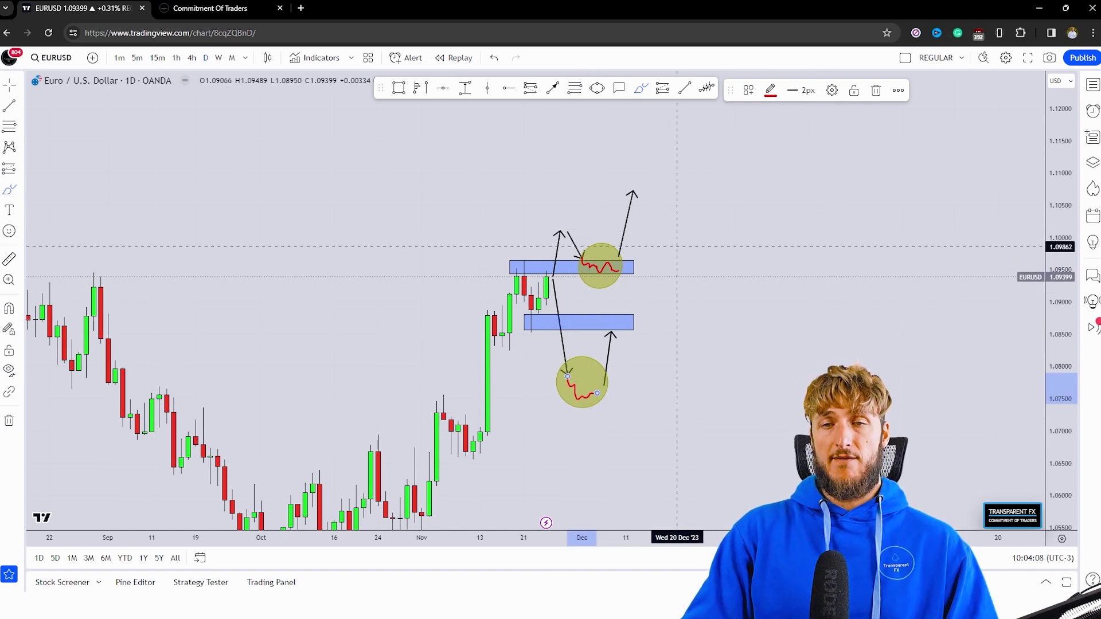
# - Trace the upward arrows leaving both ellipses and the lower rectangle's bottom edge with the Brush, and undo these strokes
pyautogui.moveTo(619, 257); pyautogui.dragTo(634, 182)
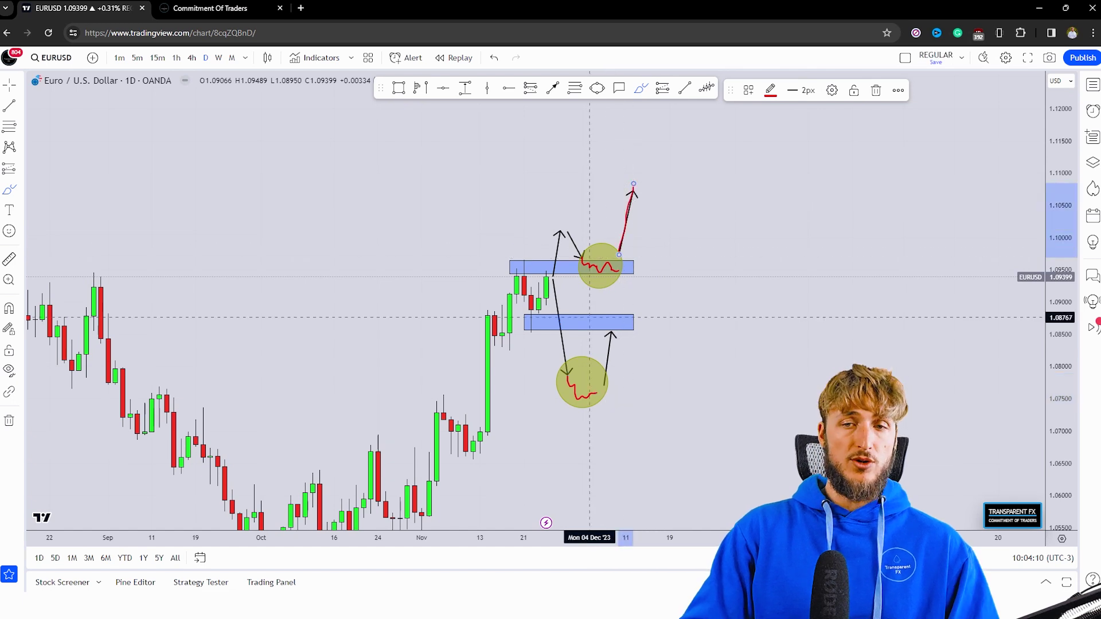
pyautogui.moveTo(599, 382); pyautogui.dragTo(604, 337)
pyautogui.moveTo(518, 329); pyautogui.dragTo(619, 329)
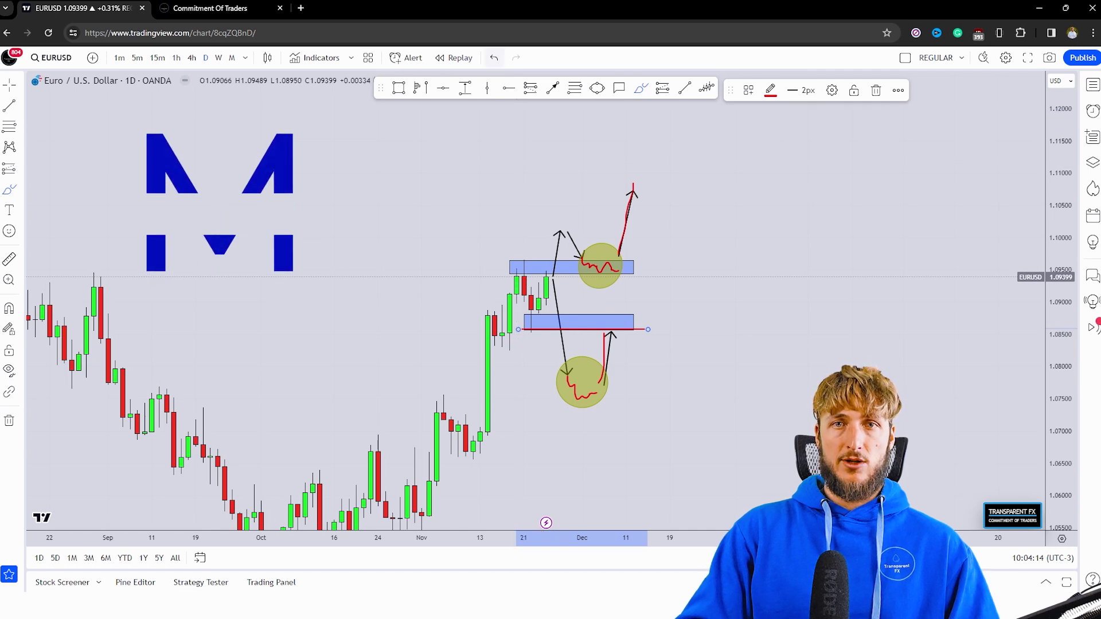
pyautogui.hotkey('ctrl', 'z')
pyautogui.click(494, 57)
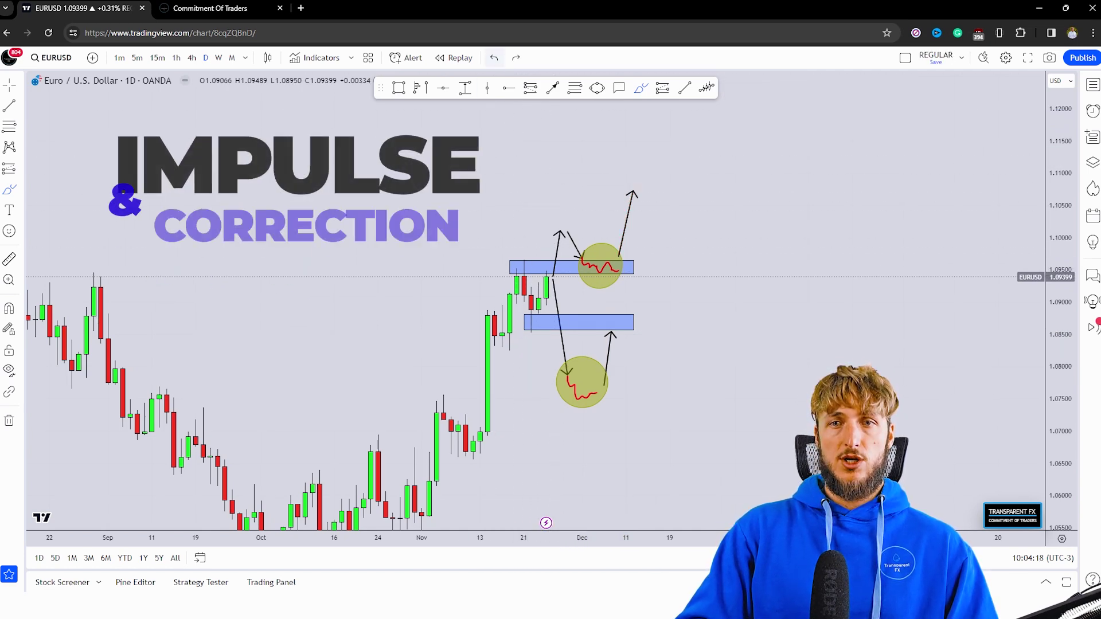
# - Trace the breakout-and-retest path from the latest candle up to about 1.109 with the Brush, and delete the stroke
pyautogui.moveTo(554, 279); pyautogui.dragTo(641, 179)
pyautogui.click(874, 92)
pyautogui.moveTo(779, 306); pyautogui.dragTo(758, 303)
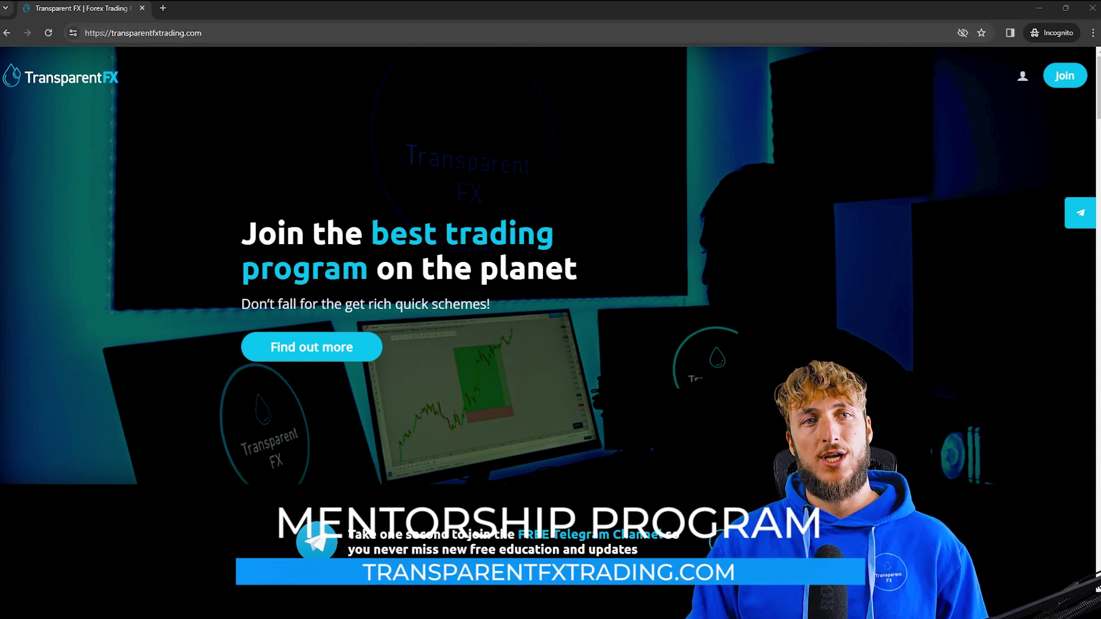
# - Examine the transparentfxtrading.com mentorship page, covering its address, video lessons, private mentoring, VIP breakdowns, software access and student testimonials
pyautogui.moveTo(202, 33); pyautogui.dragTo(81, 35)
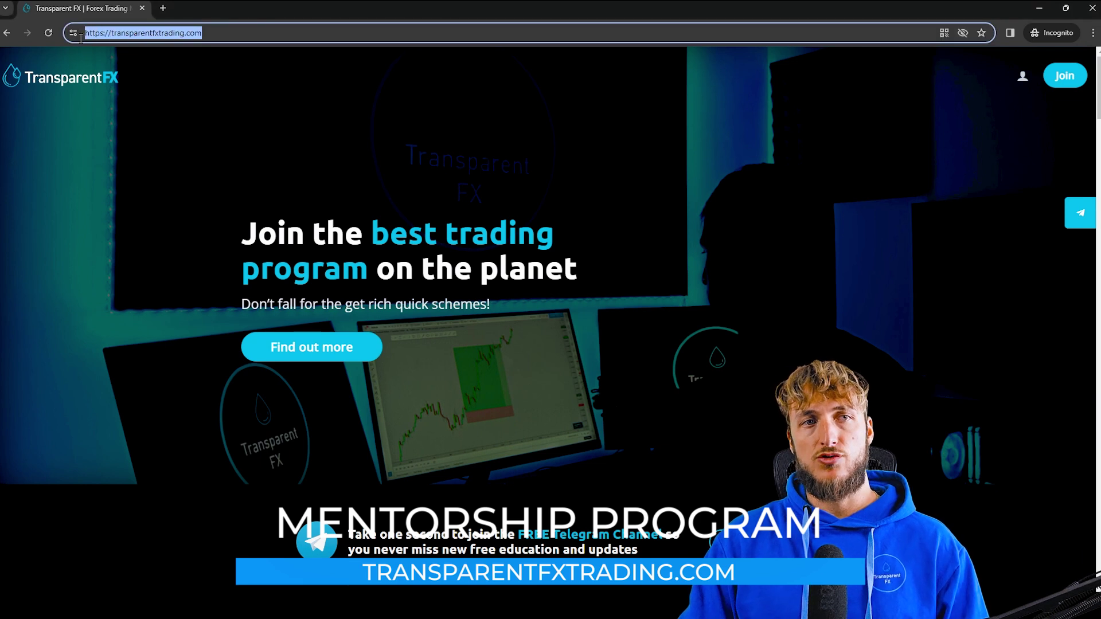
pyautogui.click(415, 155)
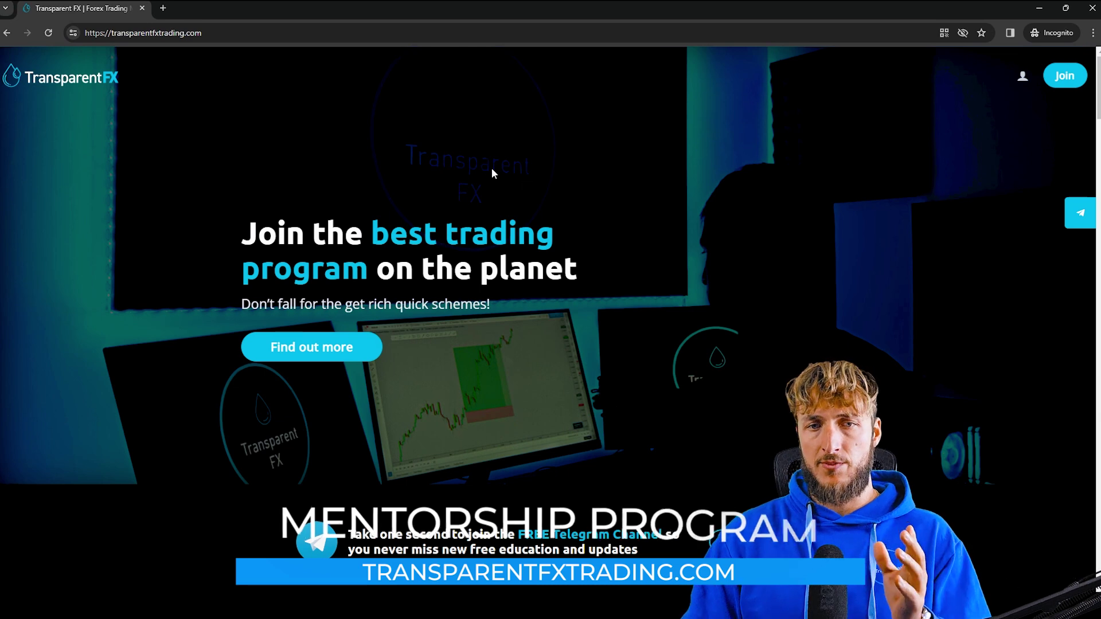
pyautogui.scroll(-7, 470, 196)
pyautogui.scroll(-2, 470, 199)
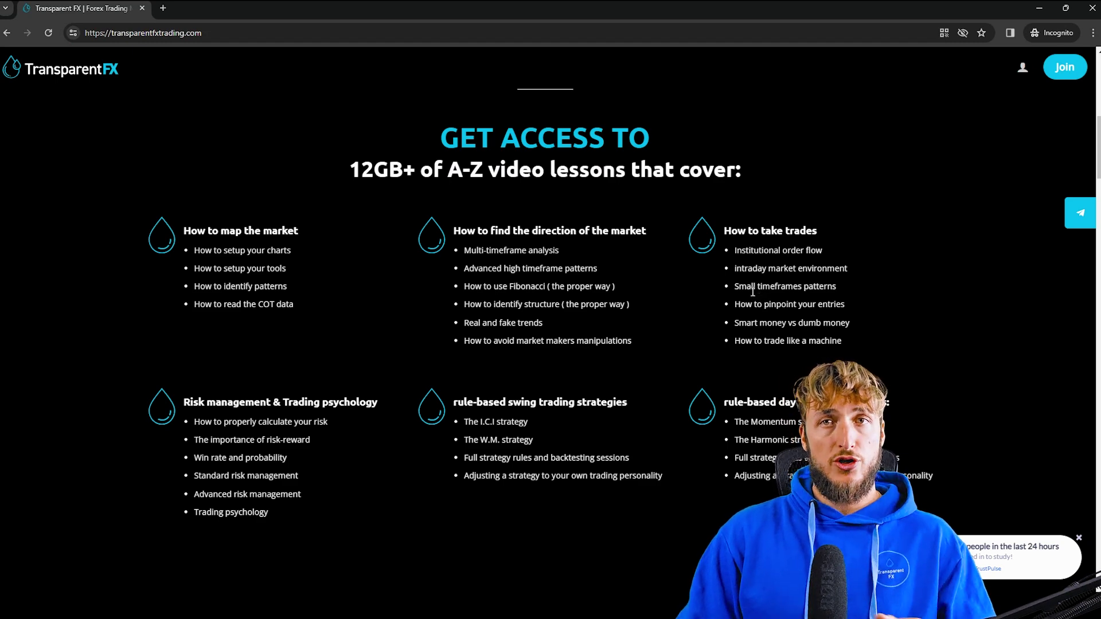
pyautogui.scroll(-8, 751, 292)
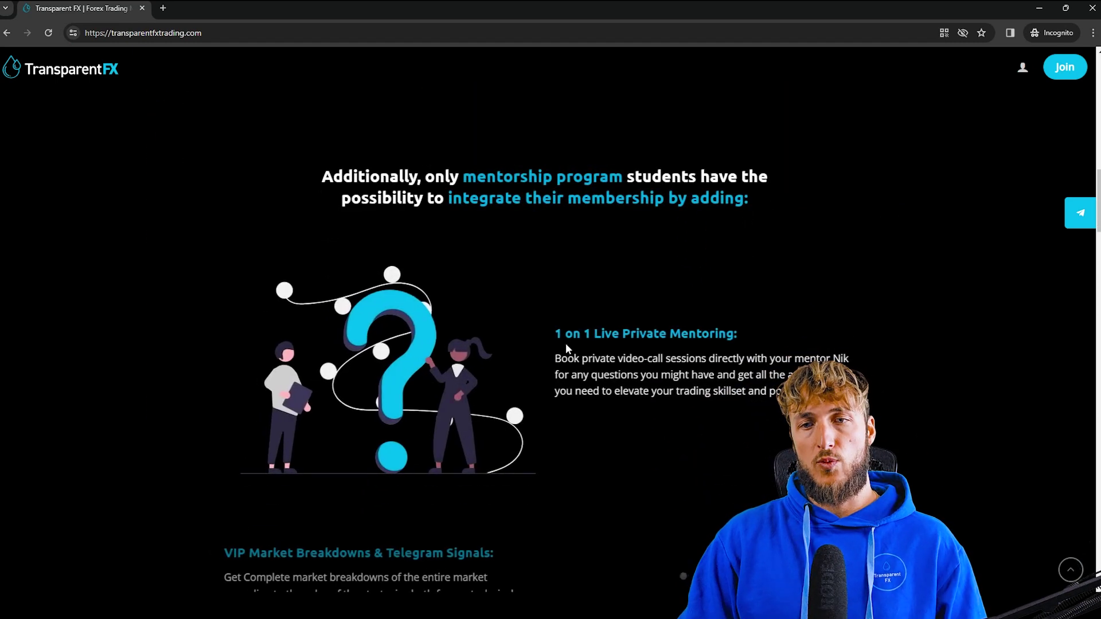
pyautogui.scroll(-5, 759, 340)
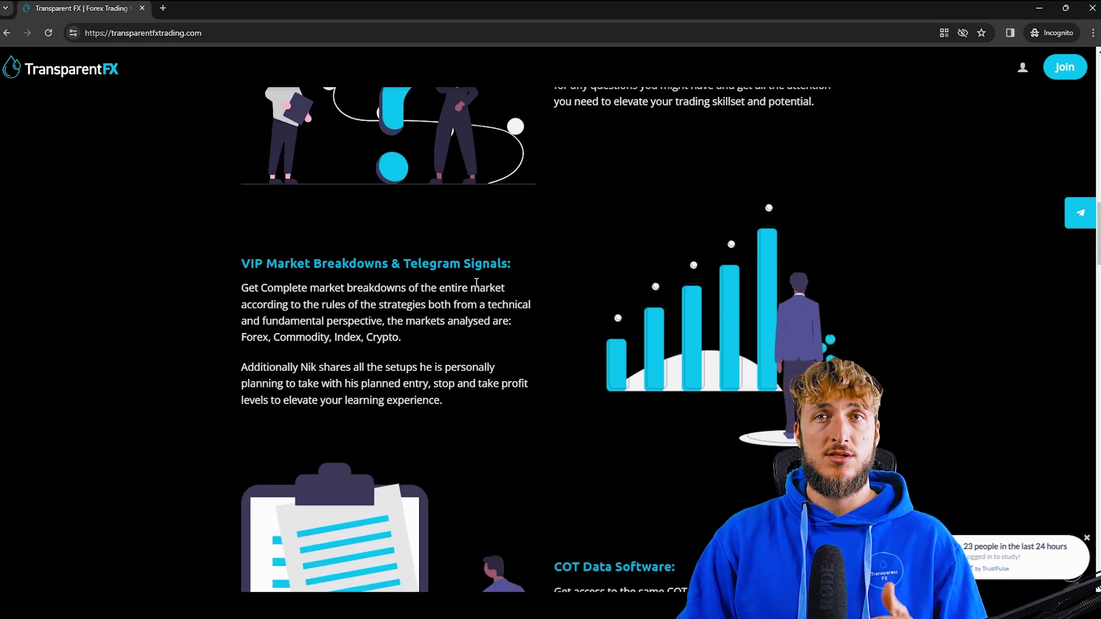
pyautogui.scroll(-6, 476, 285)
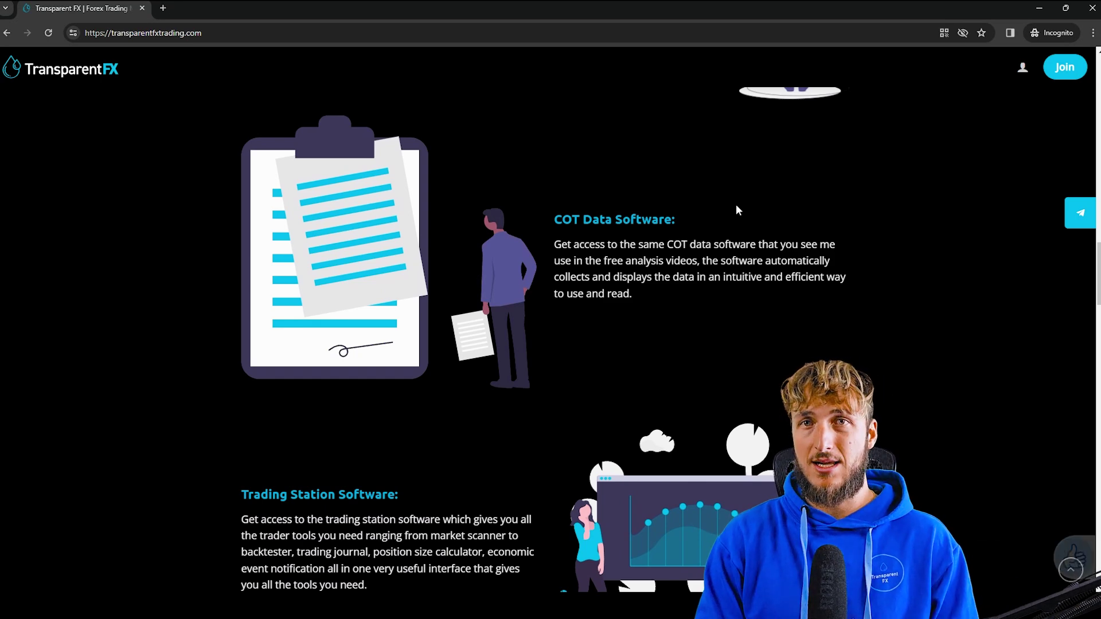
pyautogui.scroll(-3, 745, 208)
pyautogui.scroll(-1, 746, 210)
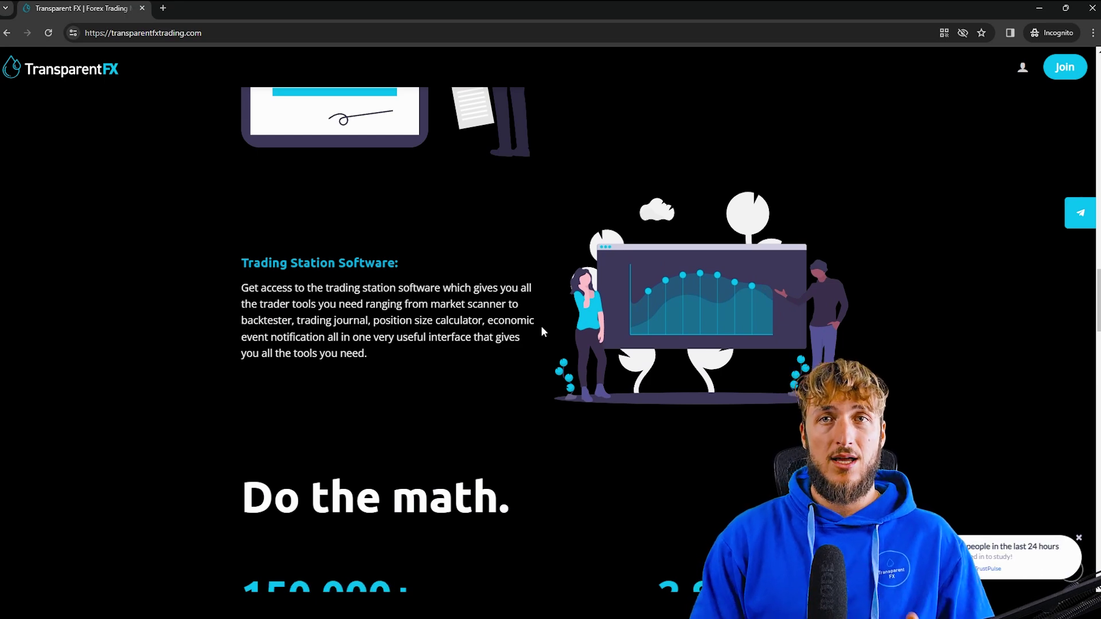
pyautogui.scroll(-7, 541, 327)
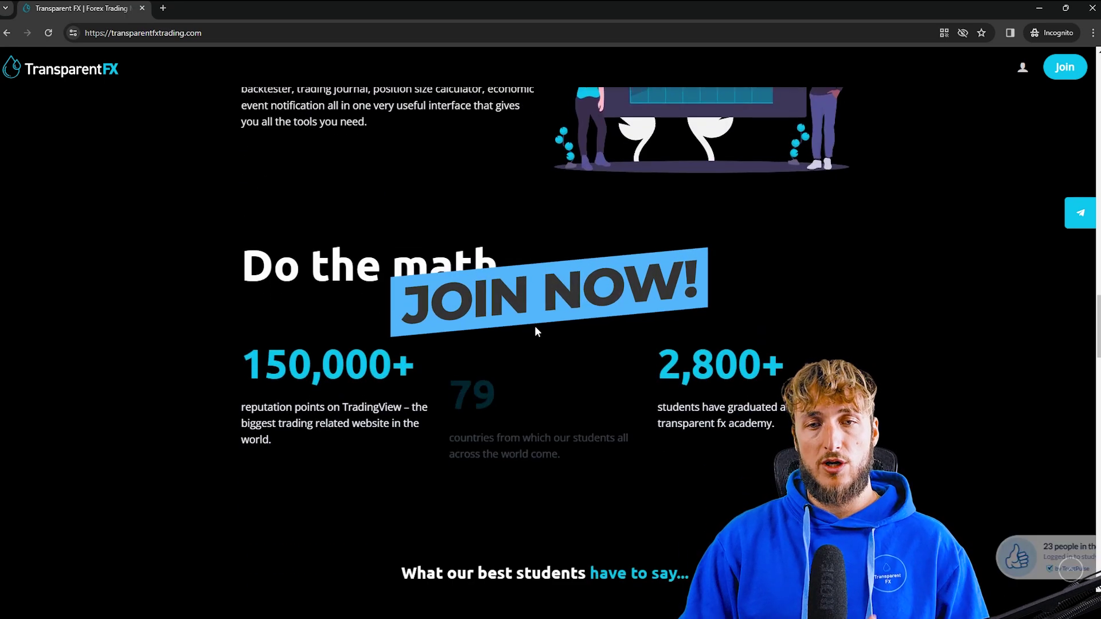
pyautogui.scroll(-6, 535, 330)
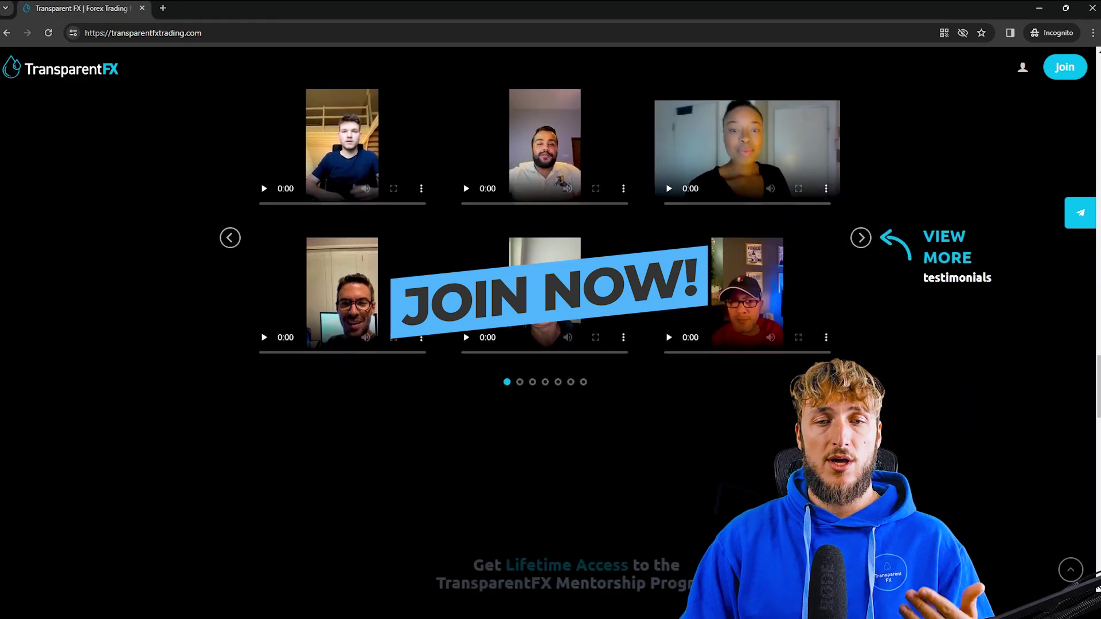
pyautogui.scroll(1, 538, 325)
pyautogui.scroll(15, 541, 336)
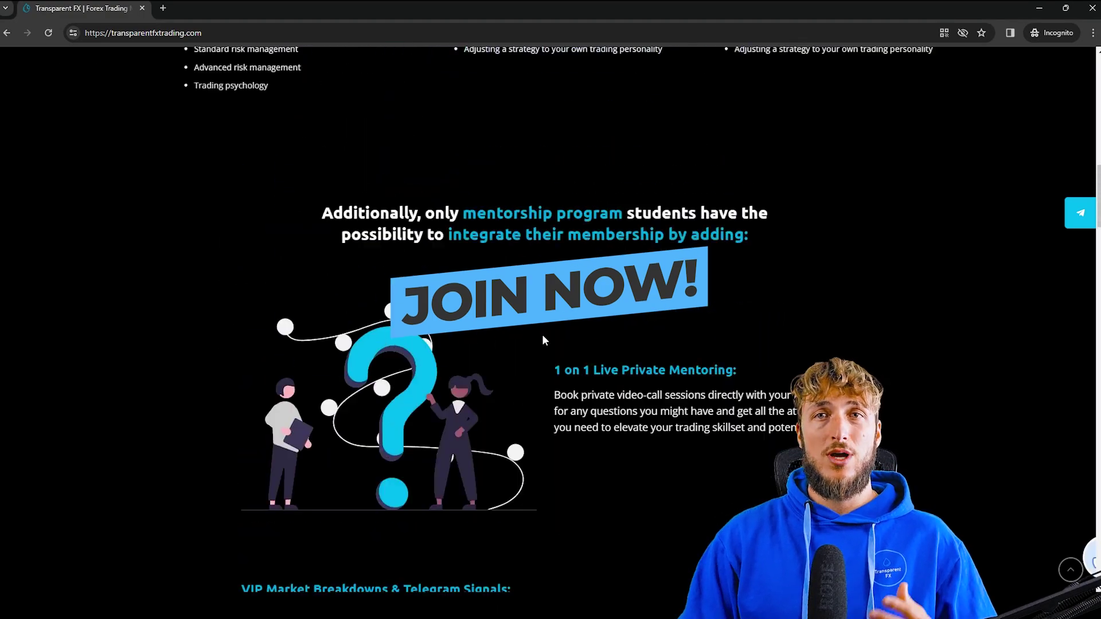
pyautogui.scroll(10, 545, 342)
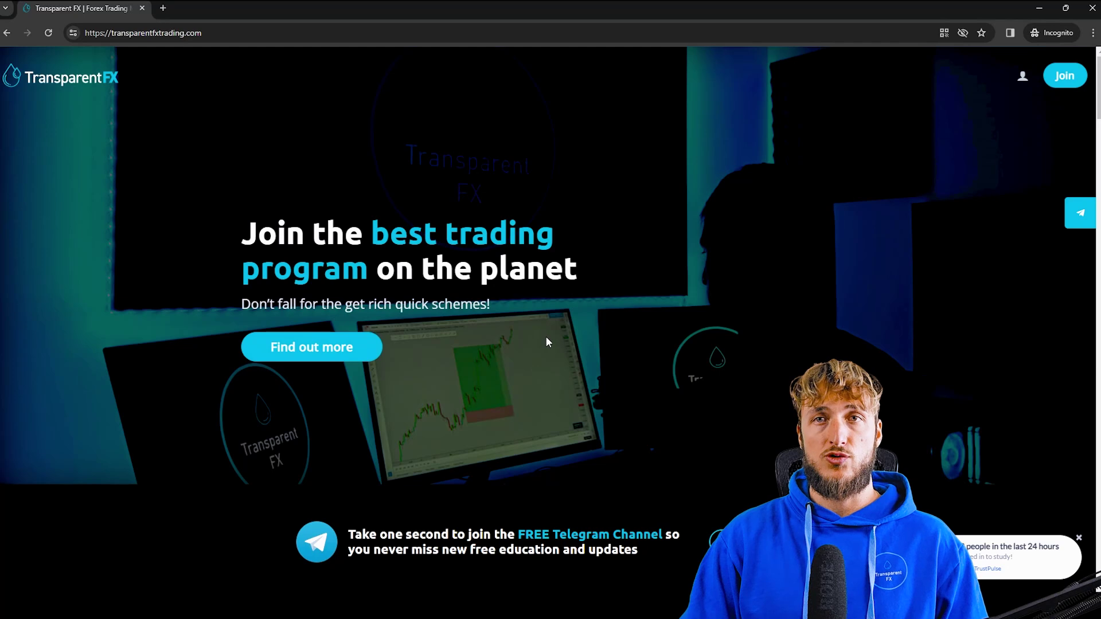